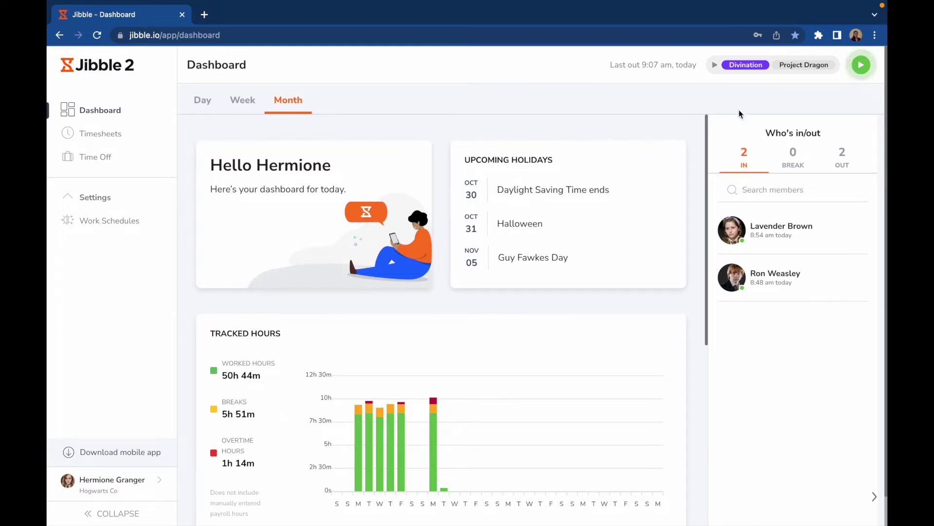
# Clock in with the Herbology activity on Project Hagrid and save the entry
pyautogui.click(863, 64)
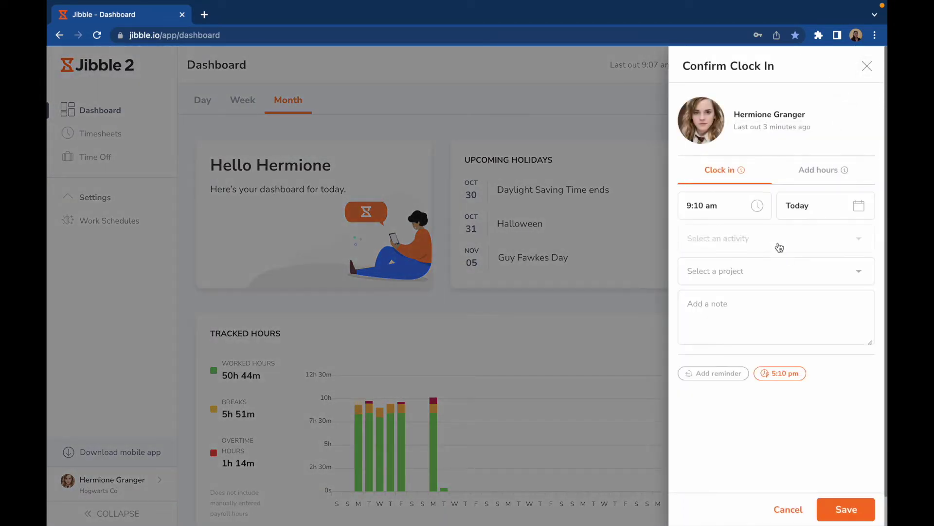
pyautogui.click(780, 247)
pyautogui.click(773, 326)
pyautogui.click(774, 272)
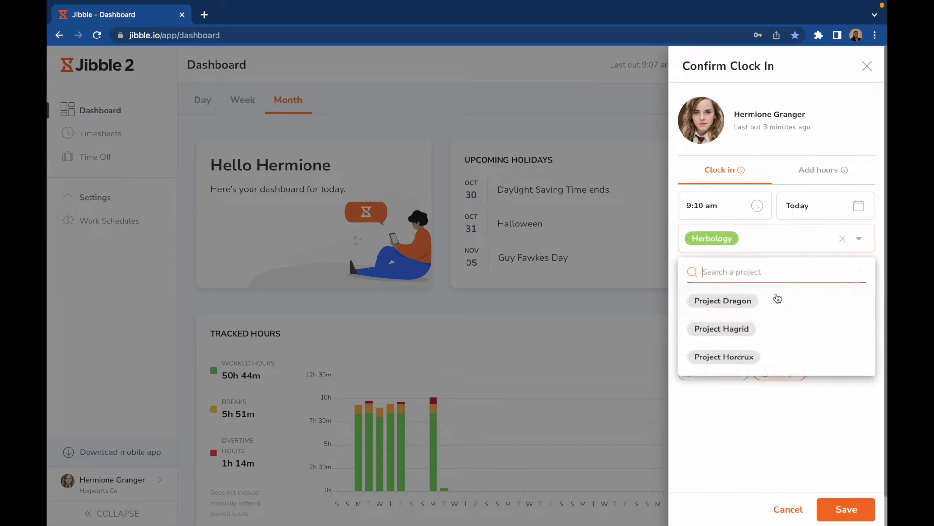
pyautogui.click(780, 318)
pyautogui.click(835, 504)
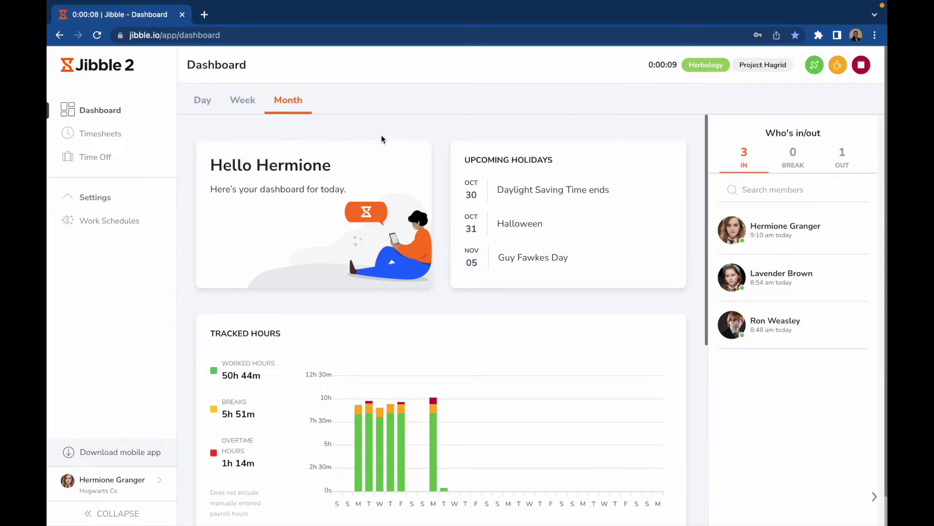
# Compare the dashboard's tracked hours by day, week and month, and inspect the overtime on October 10 in the monthly chart
pyautogui.click(200, 106)
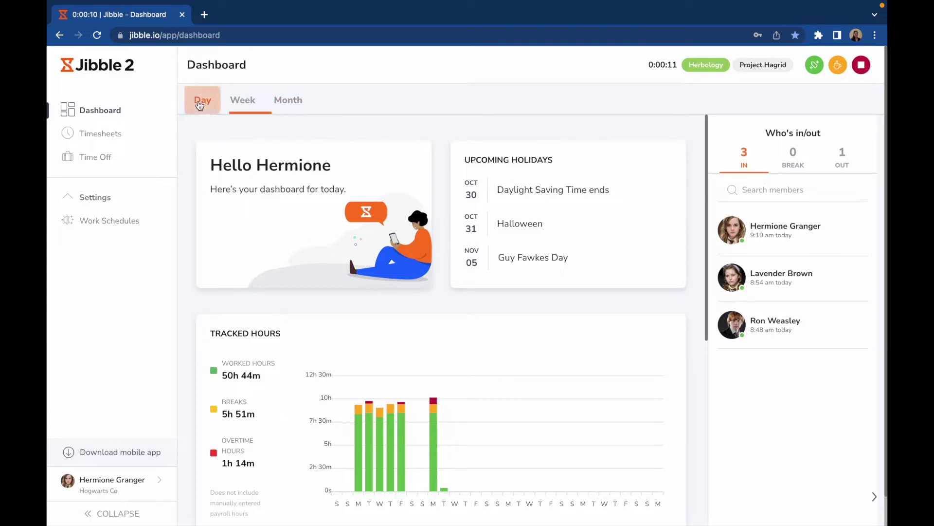
pyautogui.click(247, 103)
pyautogui.click(288, 103)
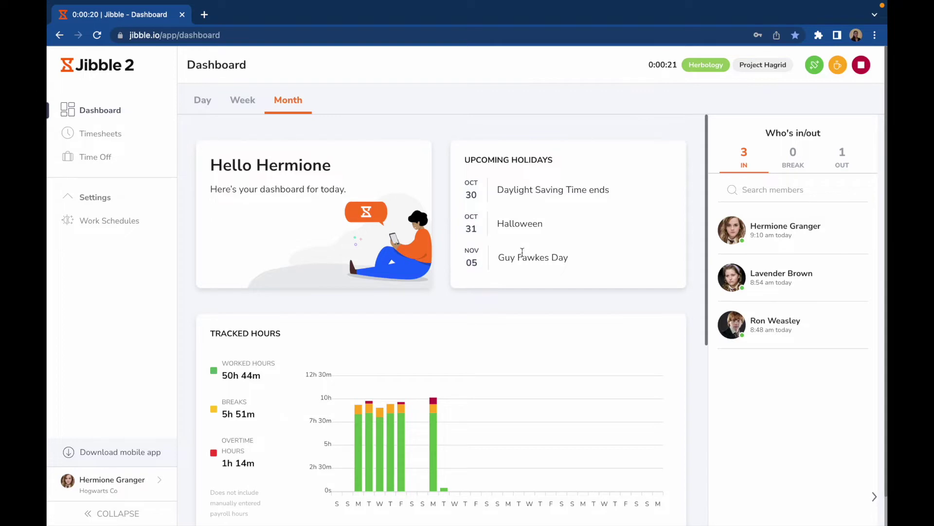
pyautogui.scroll(-3, 596, 313)
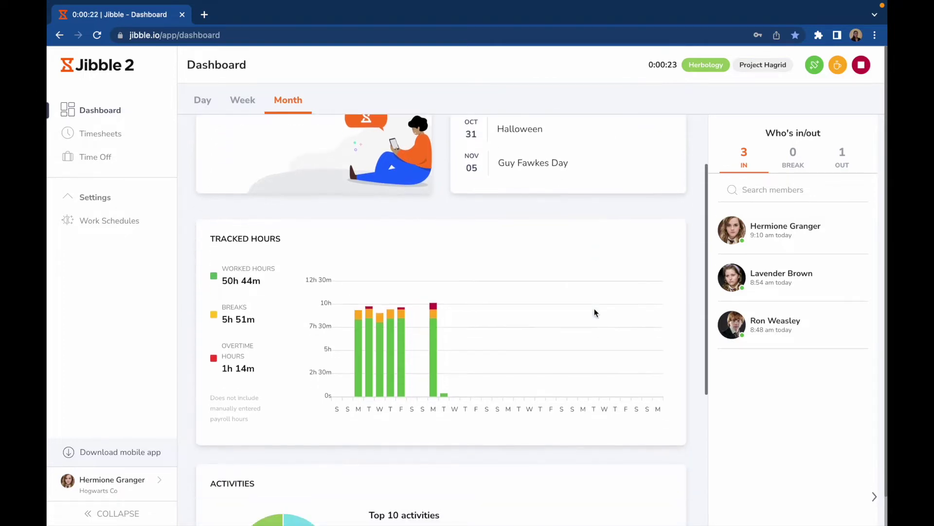
pyautogui.moveTo(433, 297)
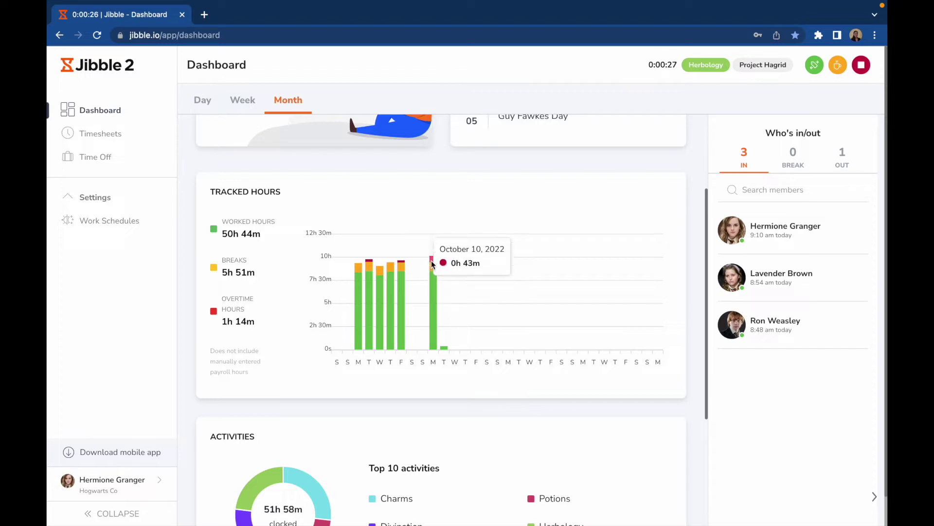
# Examine the time share of each activity and each project in the monthly dashboard charts
pyautogui.scroll(-5, 678, 288)
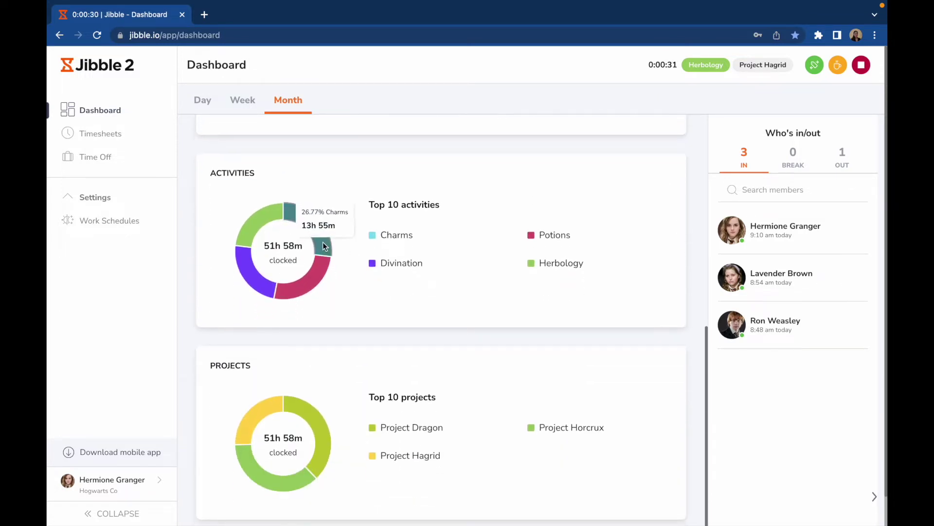
pyautogui.moveTo(319, 279)
pyautogui.moveTo(248, 275)
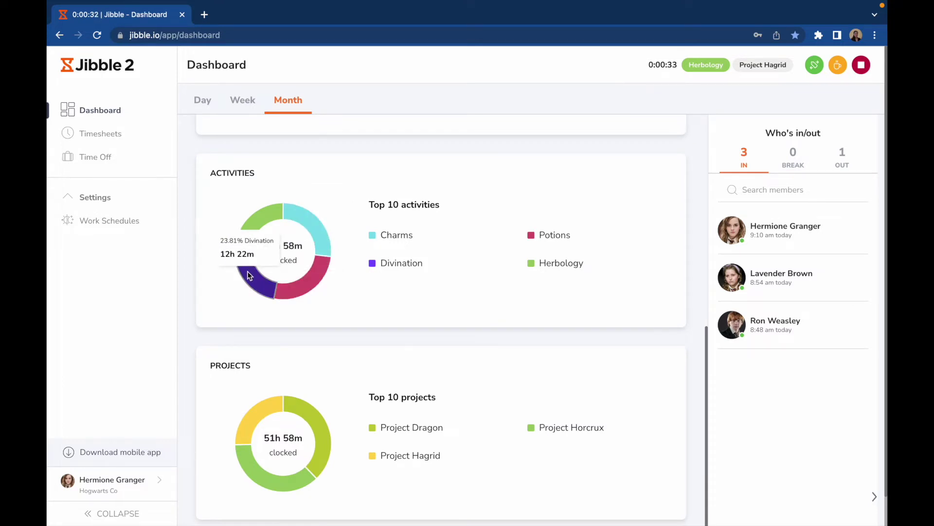
pyautogui.moveTo(254, 228)
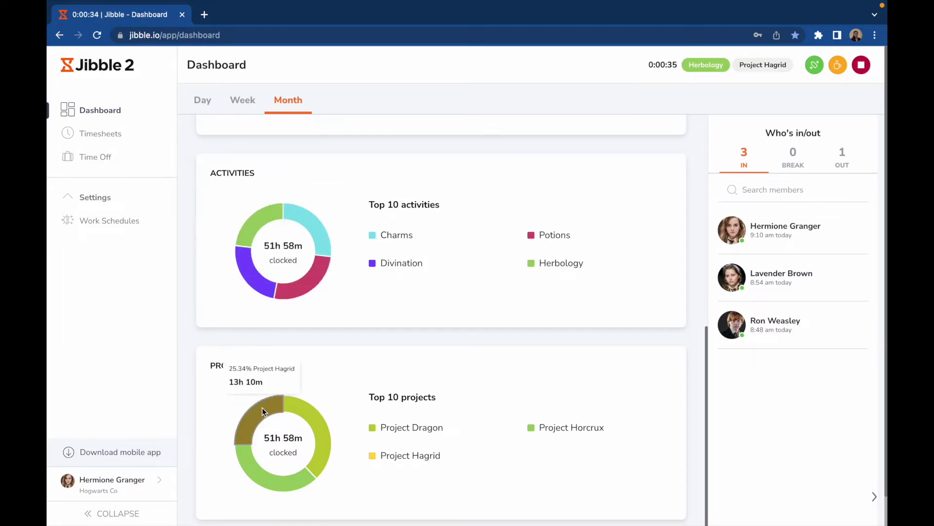
pyautogui.moveTo(305, 414)
pyautogui.moveTo(272, 477)
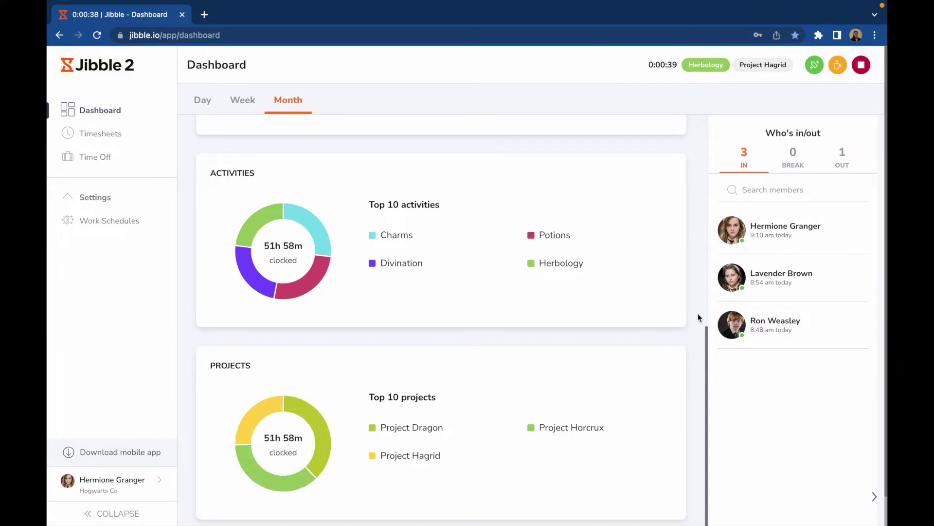
pyautogui.scroll(7, 696, 285)
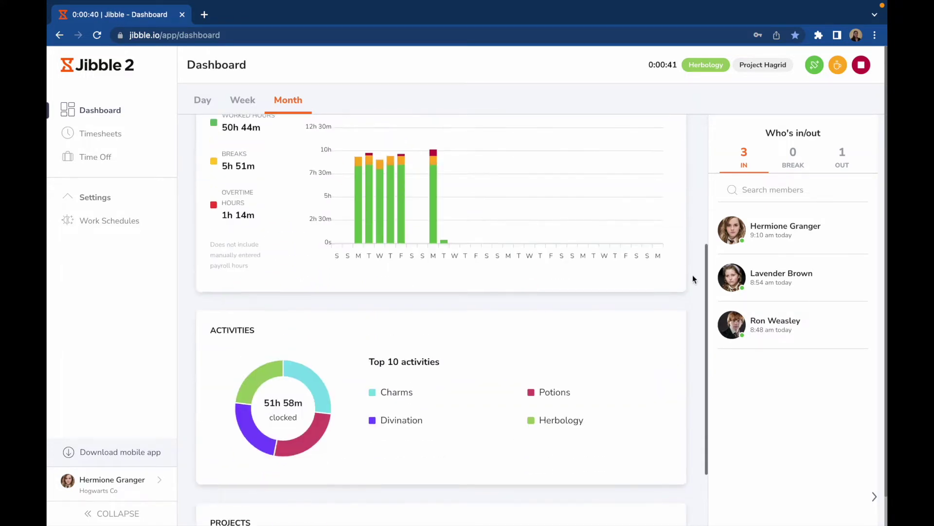
pyautogui.scroll(2, 689, 243)
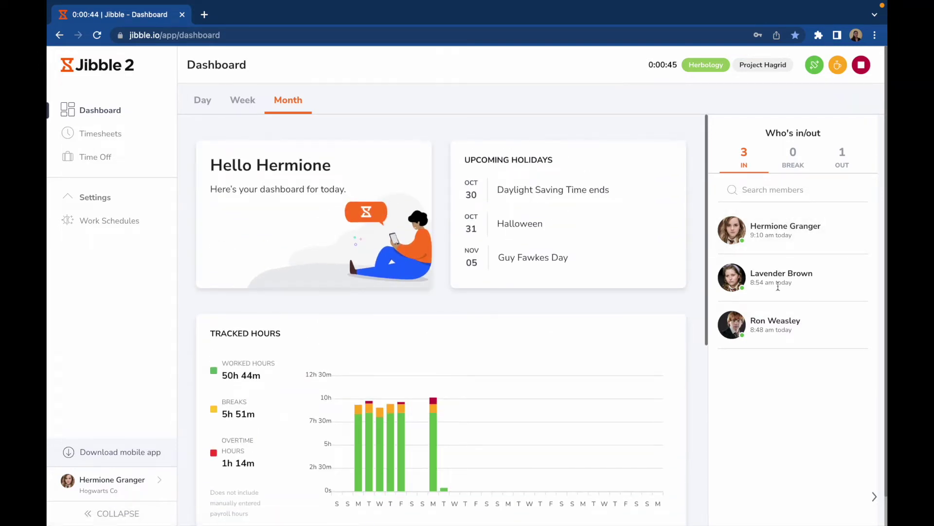
# Check which members are on break, out and in on the dashboard
pyautogui.click(796, 158)
pyautogui.click(839, 162)
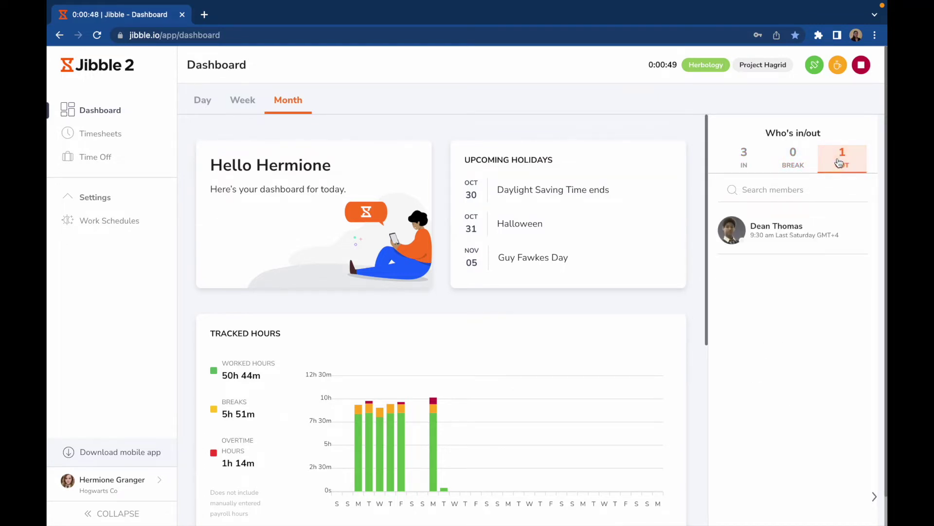
pyautogui.click(747, 162)
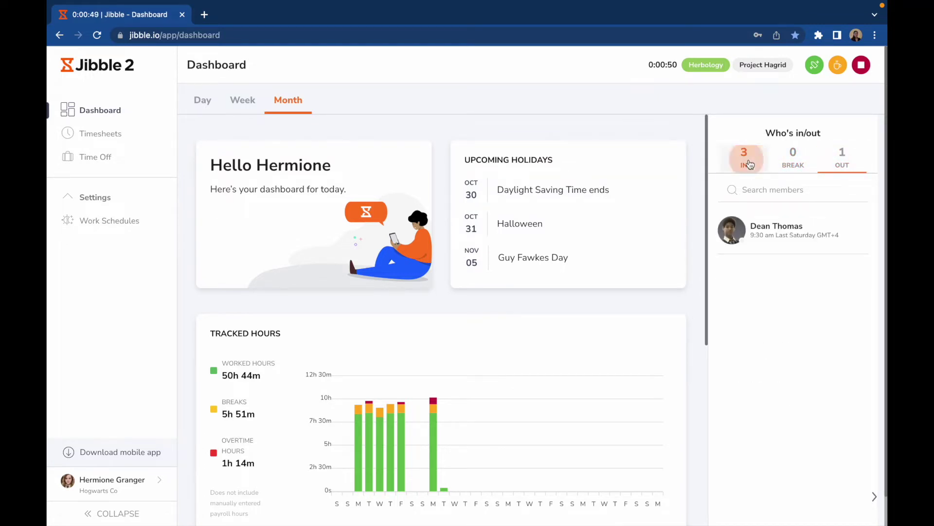
# Open the timesheets, view the daily time entries and return to the weekly overview
pyautogui.click(128, 142)
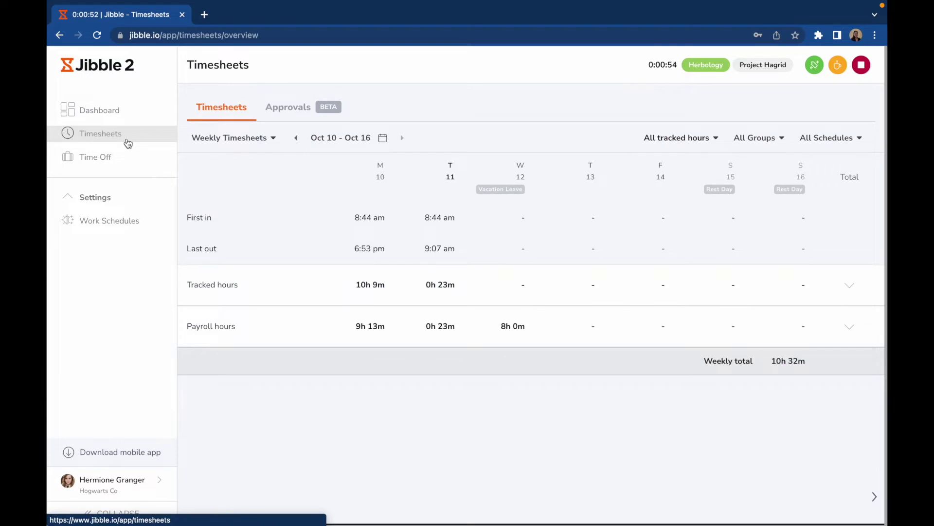
pyautogui.click(248, 138)
pyautogui.click(247, 171)
pyautogui.click(255, 149)
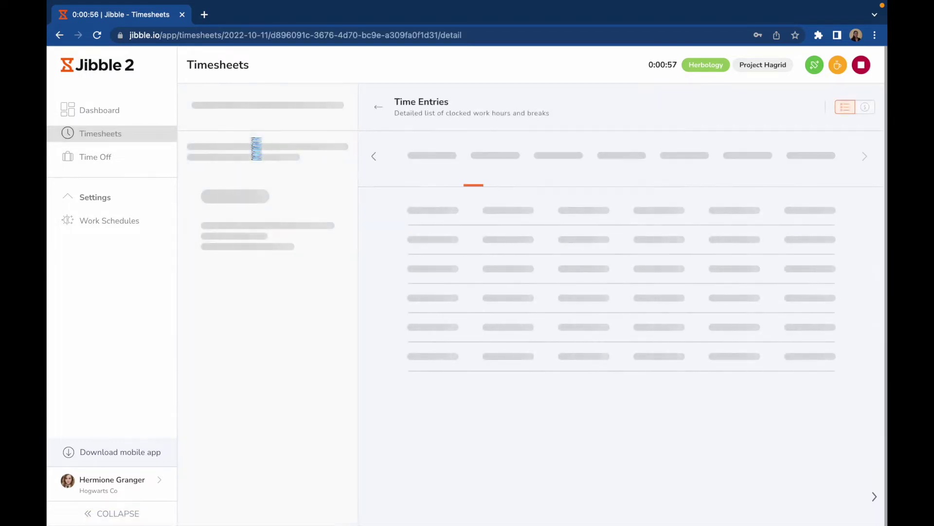
pyautogui.click(379, 107)
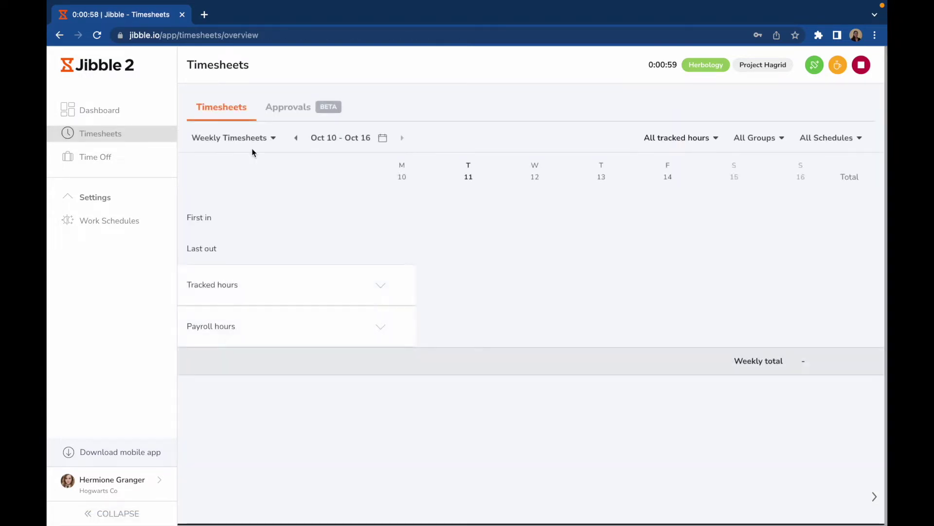
# Switch to monthly timesheets, look at September 2022 and review the October 2022 month
pyautogui.click(251, 141)
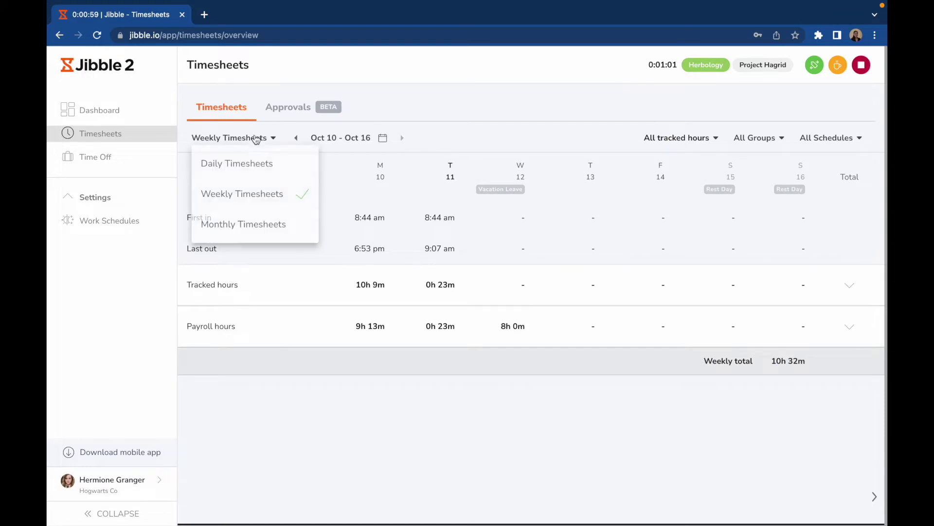
pyautogui.click(258, 225)
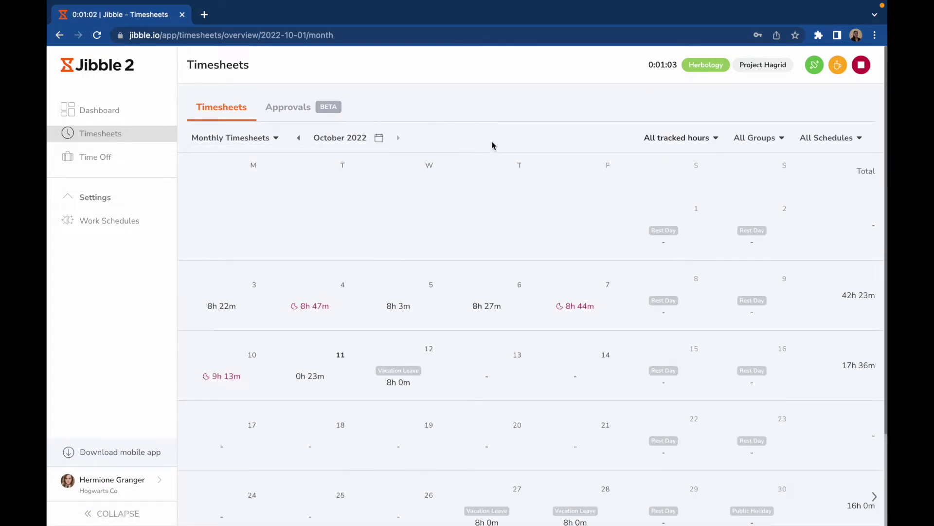
pyautogui.click(299, 137)
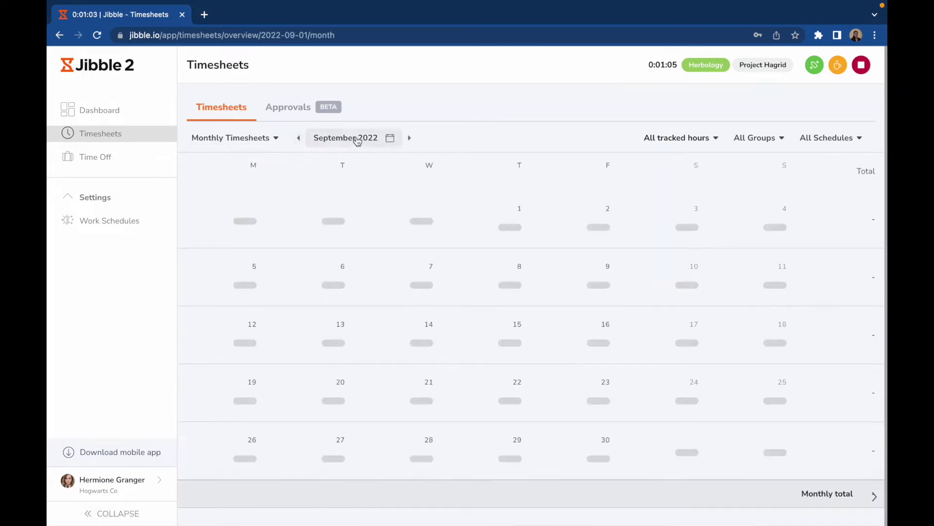
pyautogui.click(408, 138)
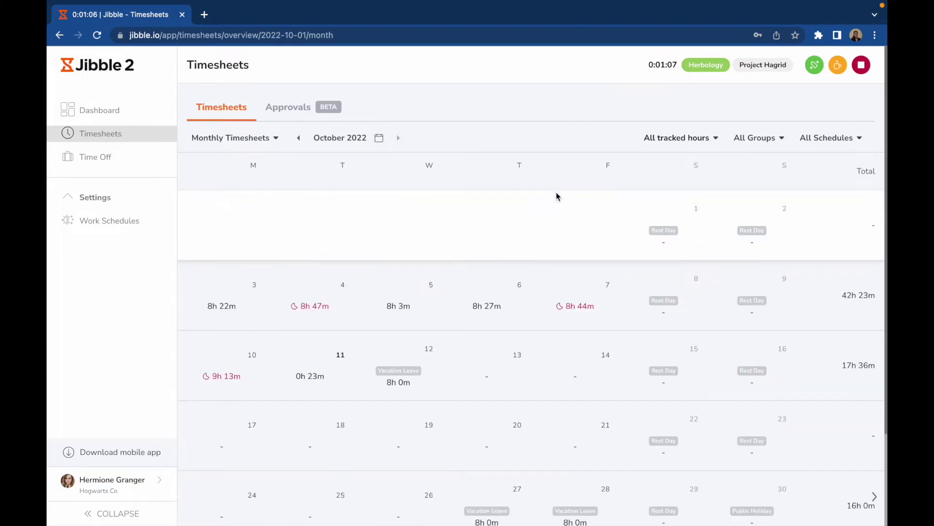
pyautogui.scroll(-2, 559, 194)
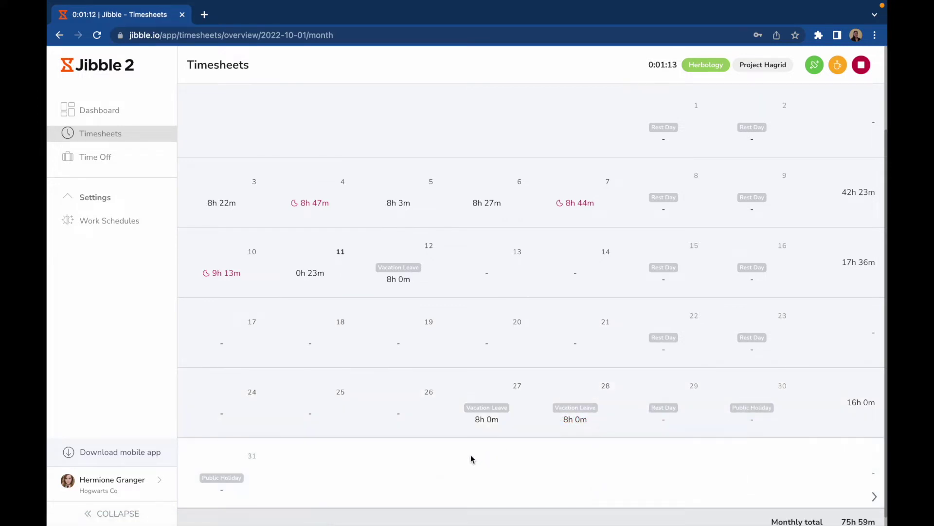
pyautogui.scroll(1, 469, 276)
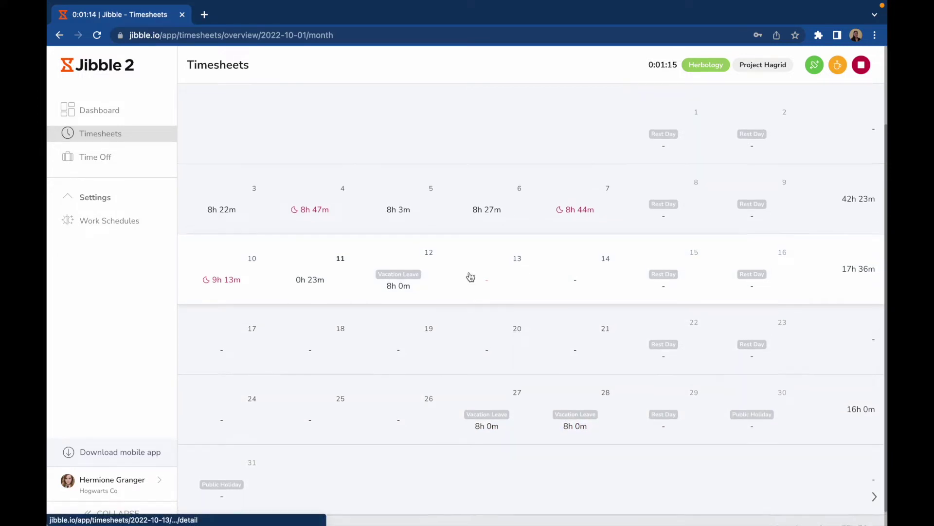
# Open the October 7 timesheet and expand its tracked hours, payroll hours and change history for review
pyautogui.click(578, 211)
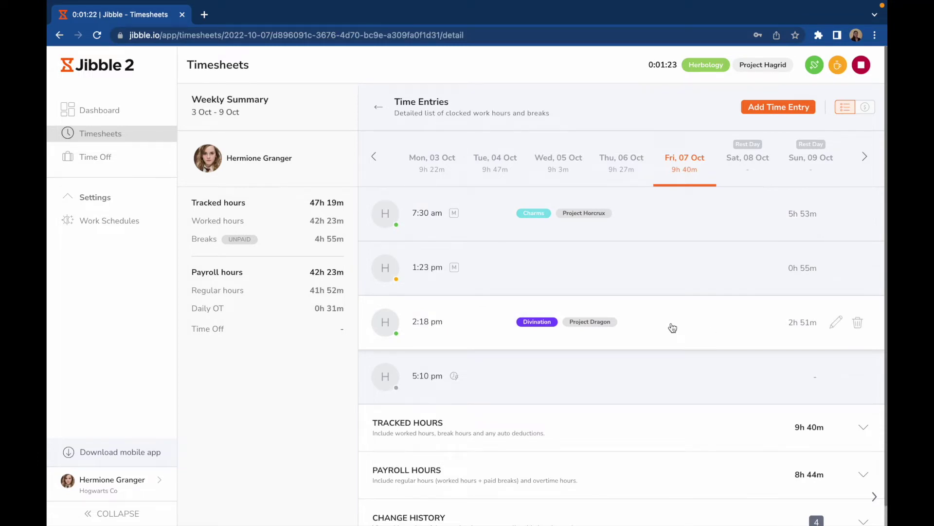
pyautogui.scroll(-1, 672, 327)
pyautogui.click(680, 401)
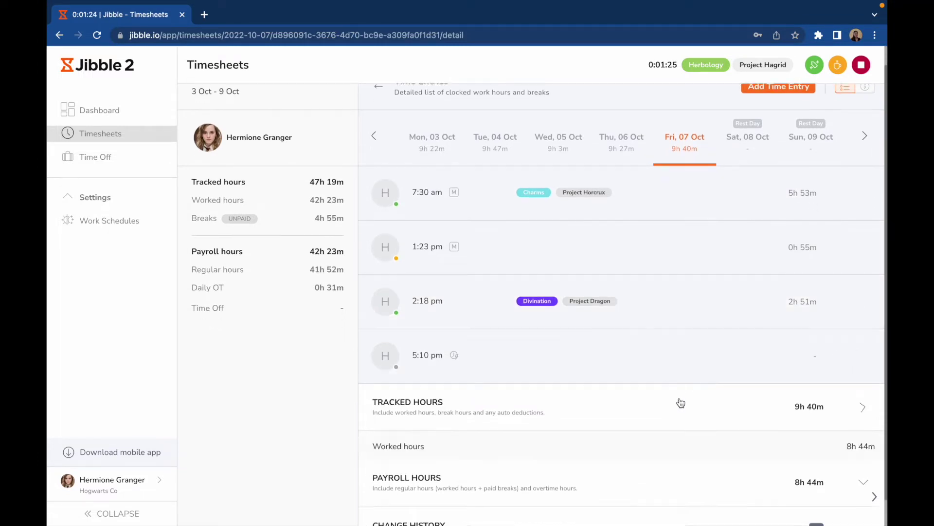
pyautogui.scroll(-2, 681, 403)
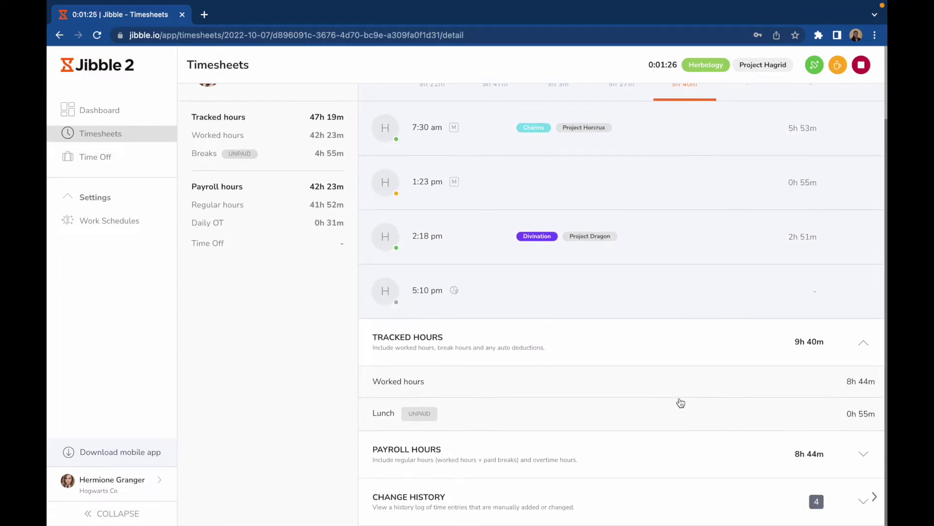
pyautogui.click(682, 455)
pyautogui.scroll(-2, 683, 389)
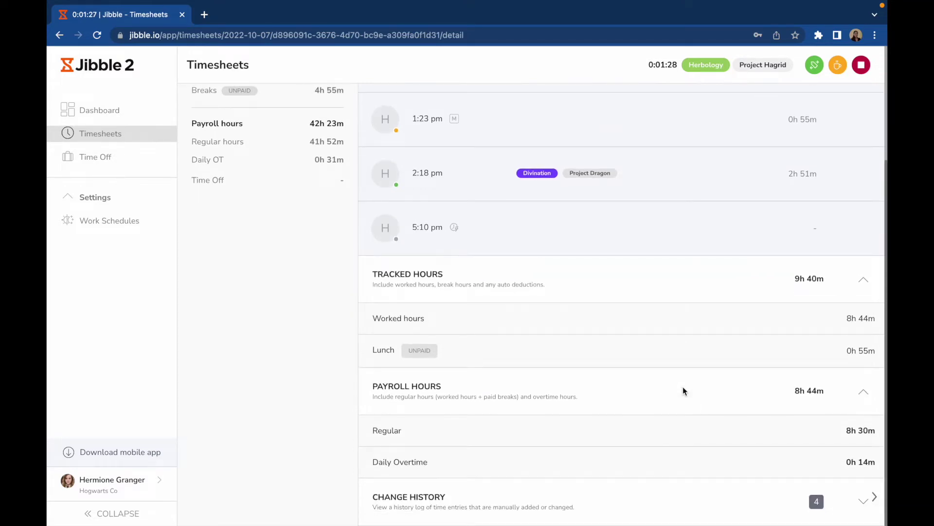
pyautogui.click(683, 498)
pyautogui.scroll(-8, 684, 389)
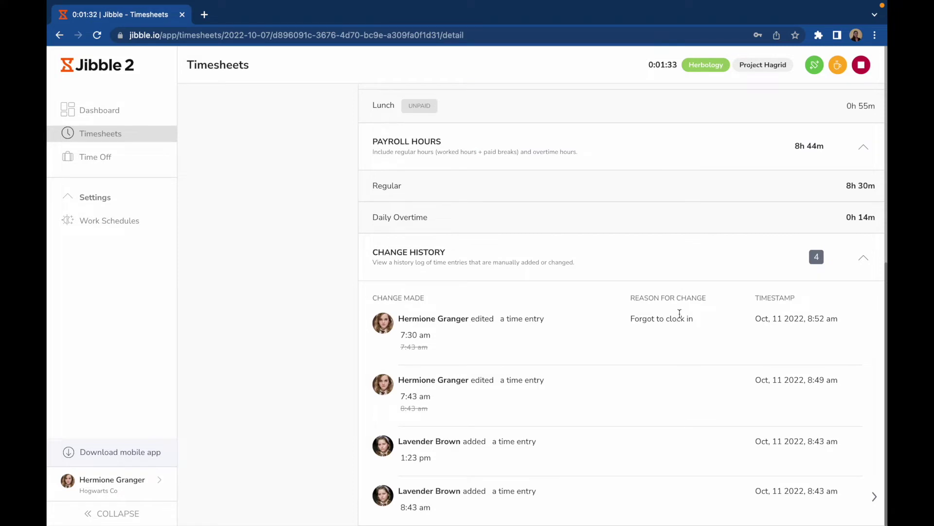
# View the payroll breakdown for the week of 3–9 October and return to the time entries list
pyautogui.scroll(6, 681, 318)
pyautogui.scroll(7, 679, 318)
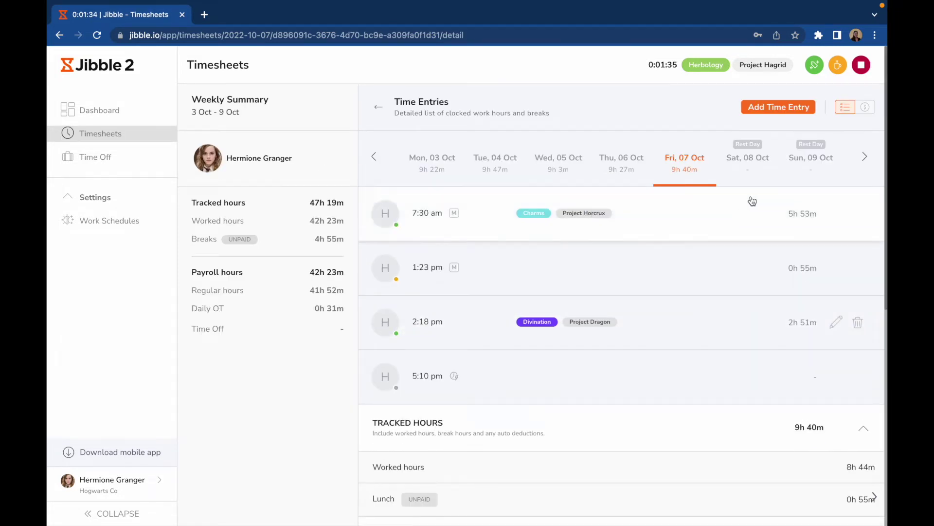
pyautogui.click(861, 113)
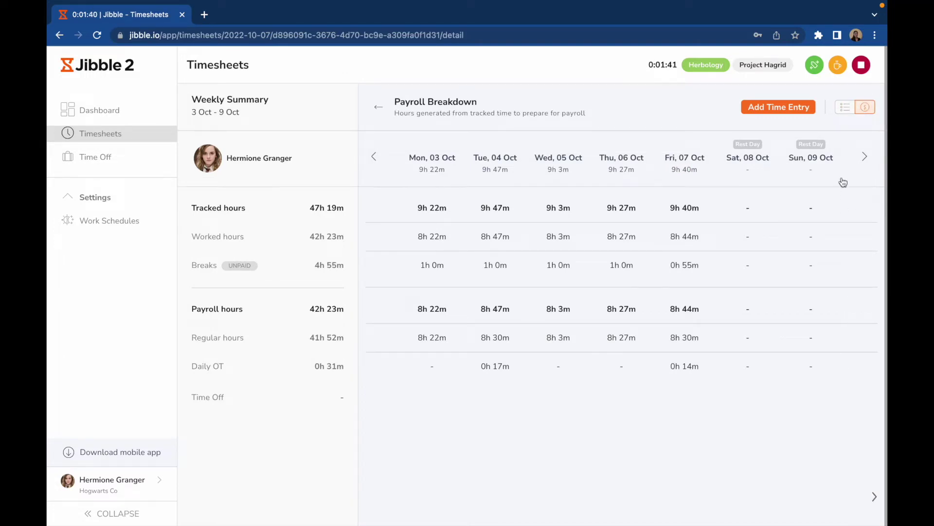
pyautogui.click(844, 108)
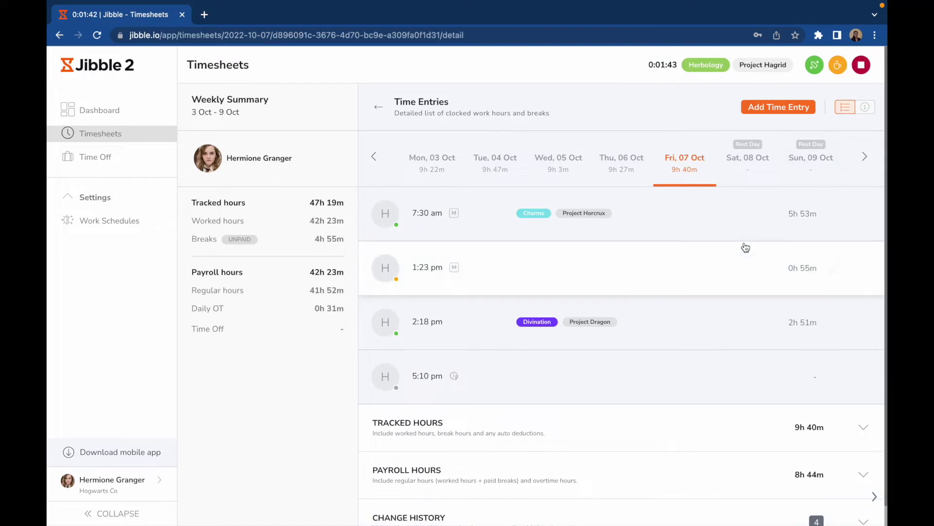
# Add a manual hour entry of 1 h on 07-10-2022 with the Herbology activity and Project Hagrid, and save it
pyautogui.click(779, 107)
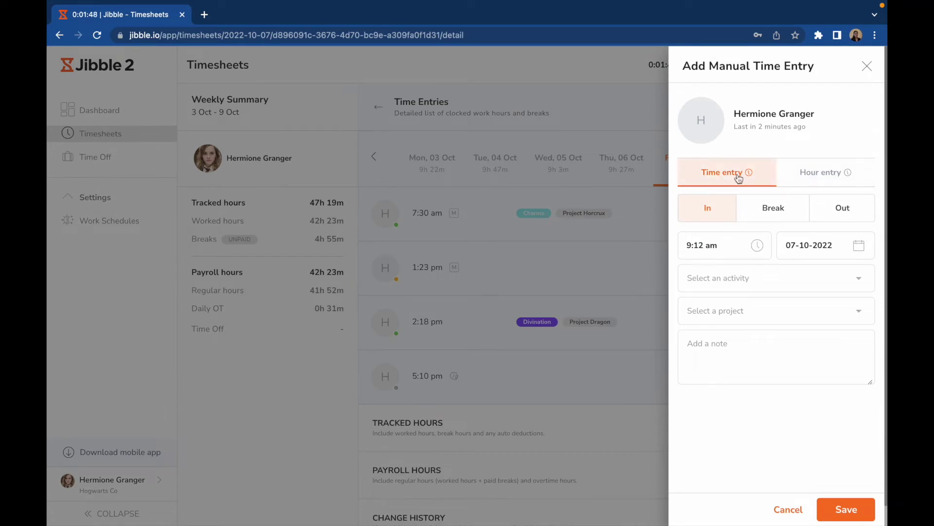
pyautogui.click(811, 180)
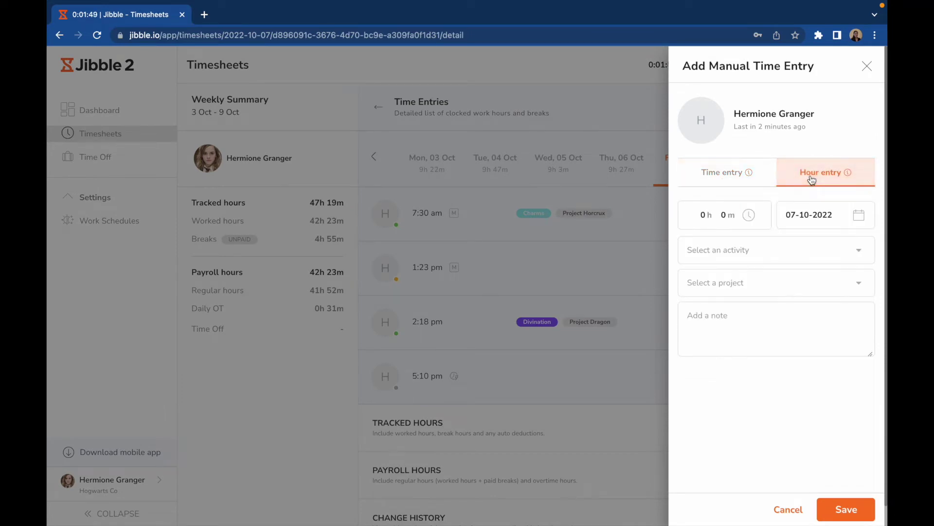
pyautogui.click(704, 214)
pyautogui.click(735, 250)
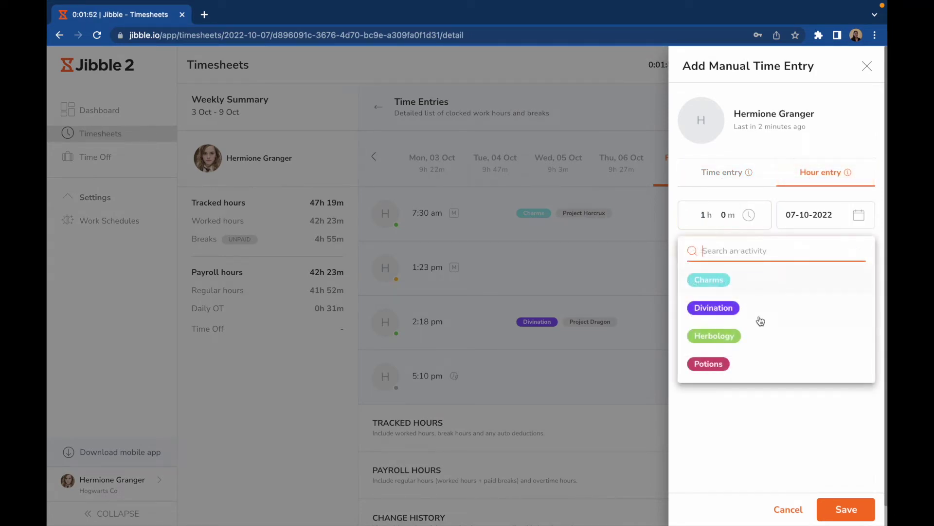
pyautogui.click(760, 327)
pyautogui.click(757, 280)
pyautogui.click(775, 339)
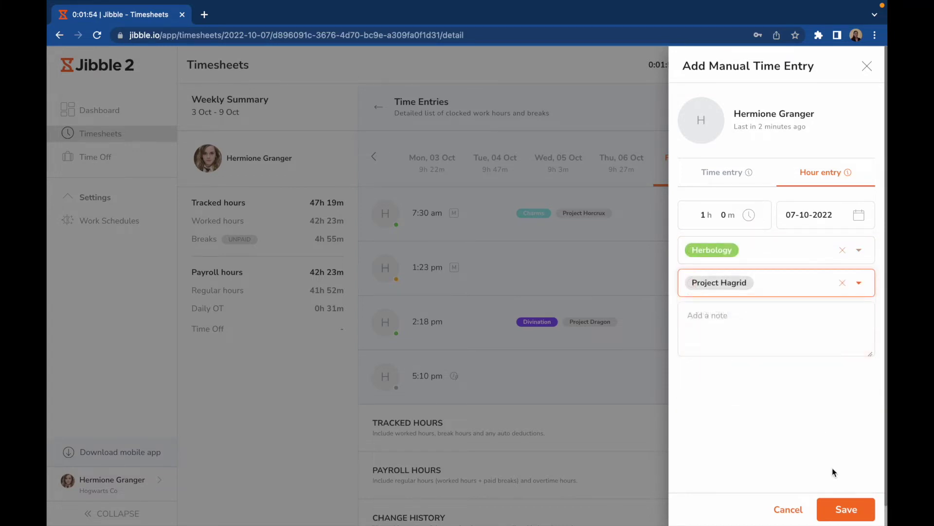
pyautogui.click(847, 509)
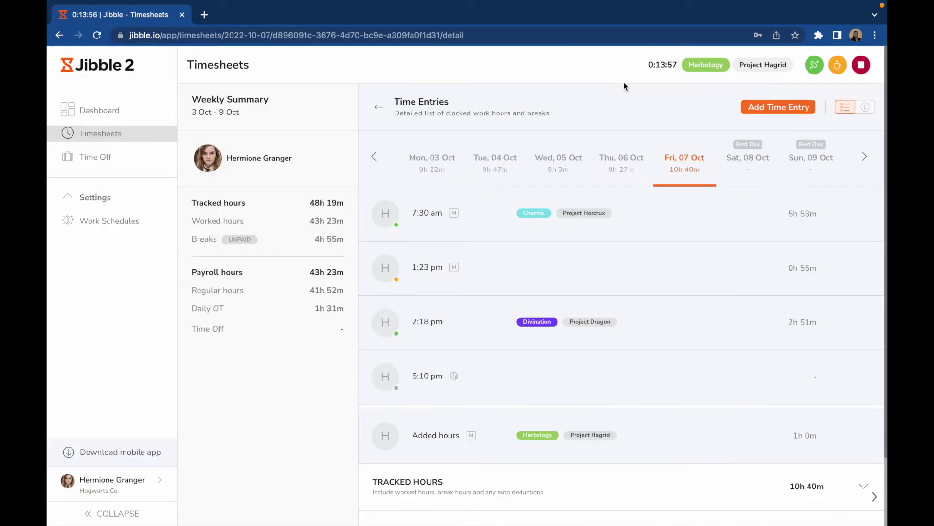
# Leave the time entries to view the 2022 timesheet approvals, and view the upcoming and past time off
pyautogui.click(378, 117)
pyautogui.click(280, 112)
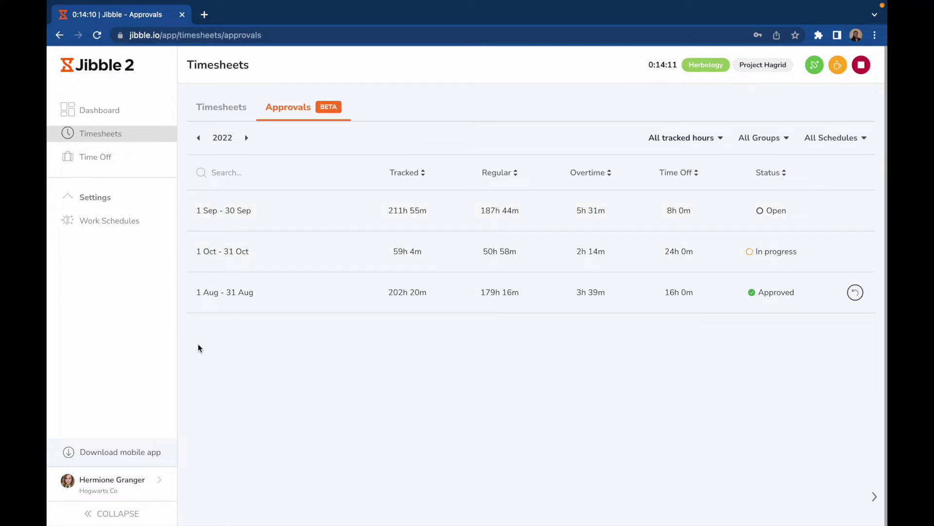
pyautogui.click(132, 161)
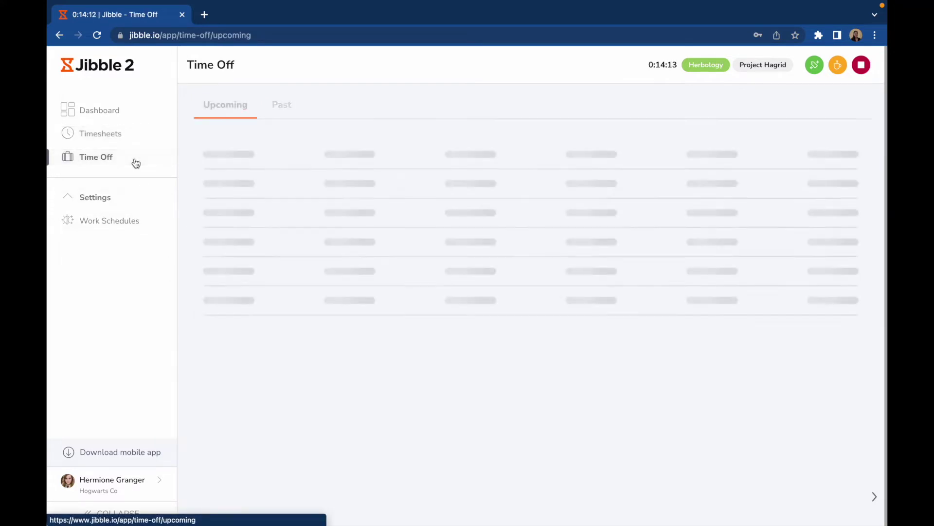
pyautogui.click(280, 106)
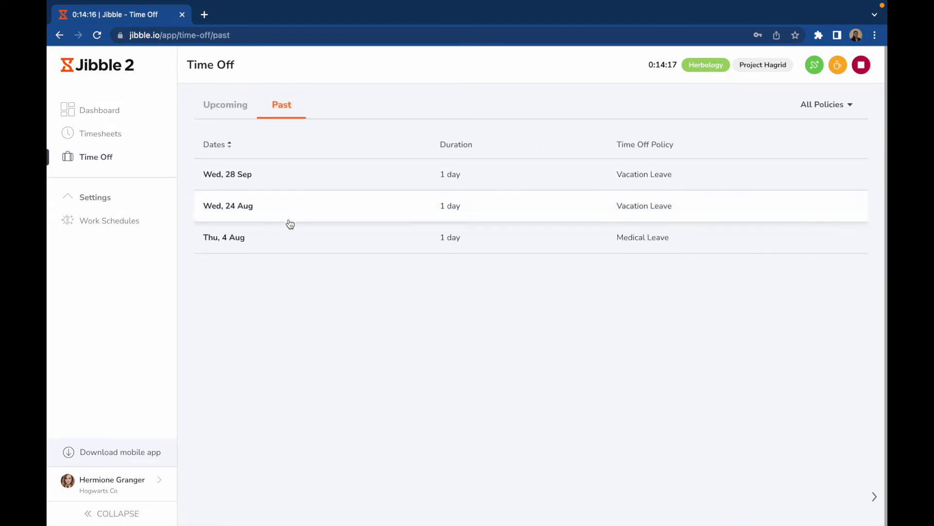
# Open the work schedules and review the Daily schedule's hours, breaks, auto deductions, overtime rules and locations
pyautogui.click(116, 226)
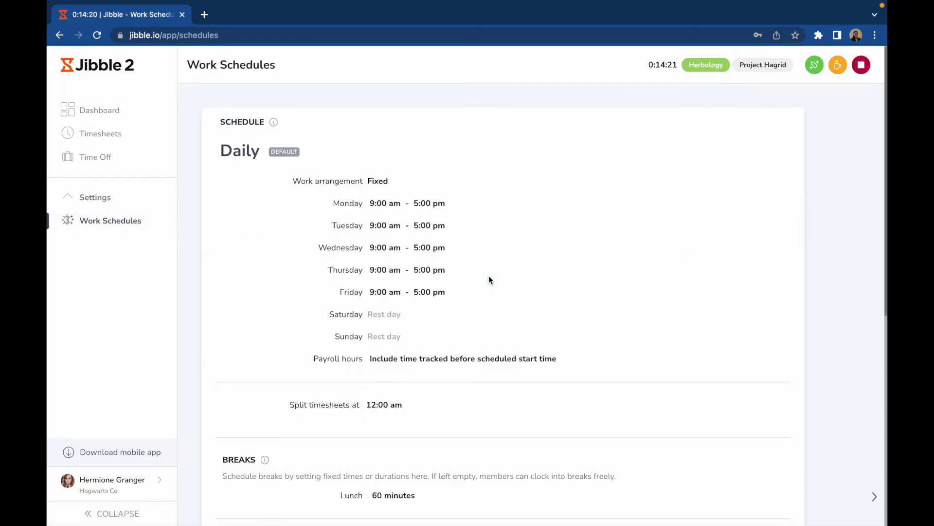
pyautogui.scroll(-2, 489, 280)
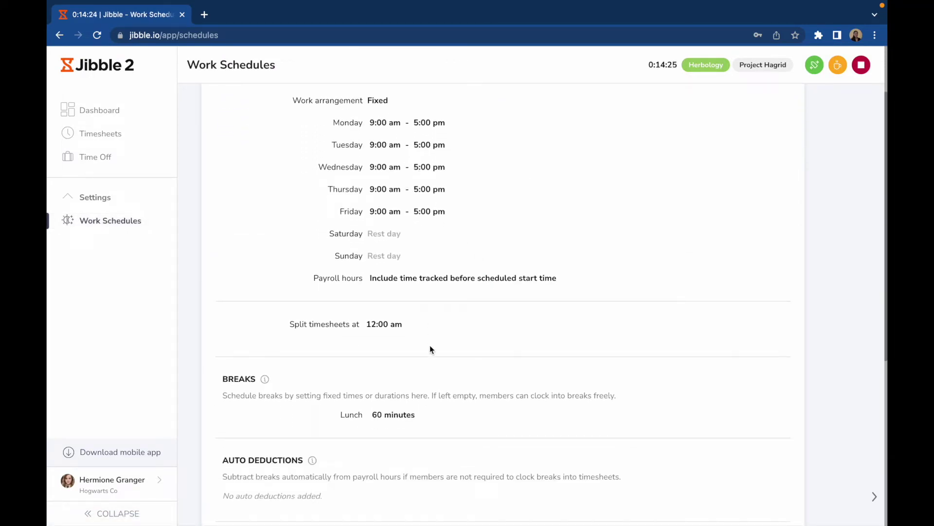
pyautogui.scroll(-6, 438, 340)
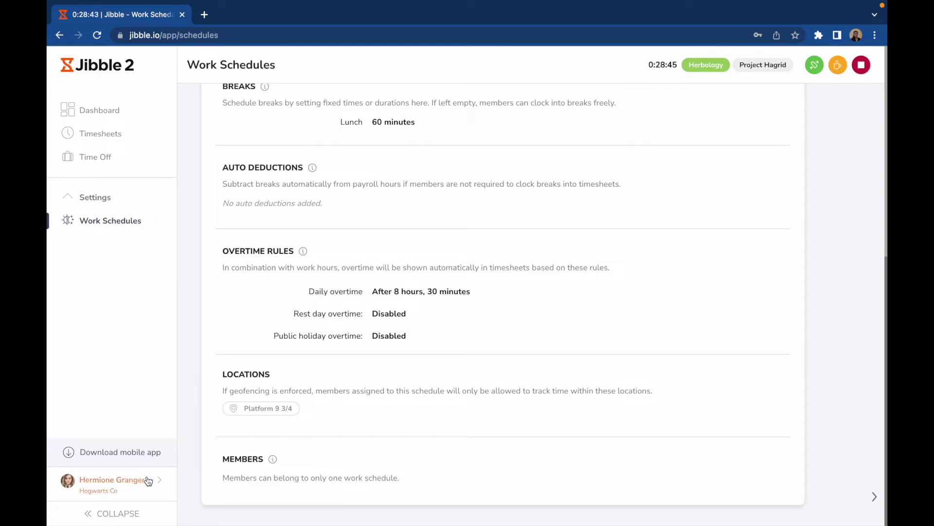
# Open the account settings and review the login and security, date and time, and notification sections
pyautogui.click(147, 480)
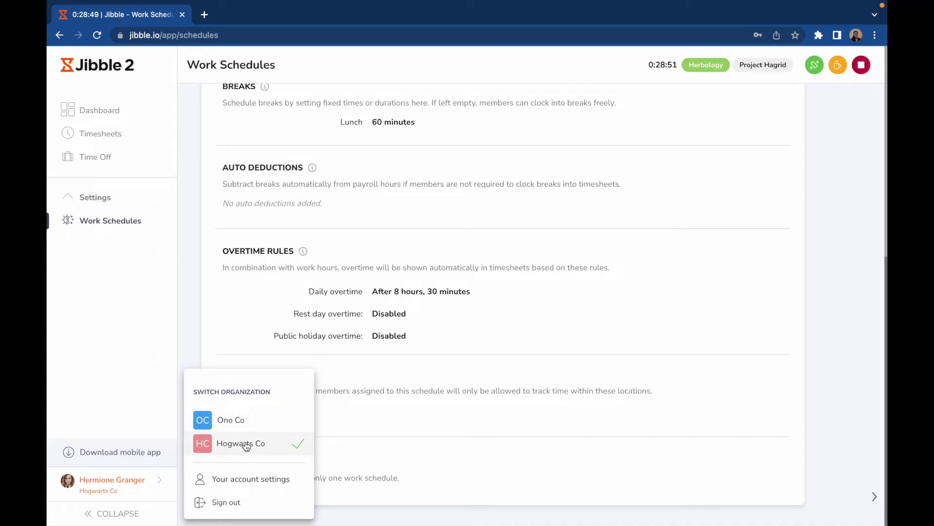
pyautogui.click(249, 478)
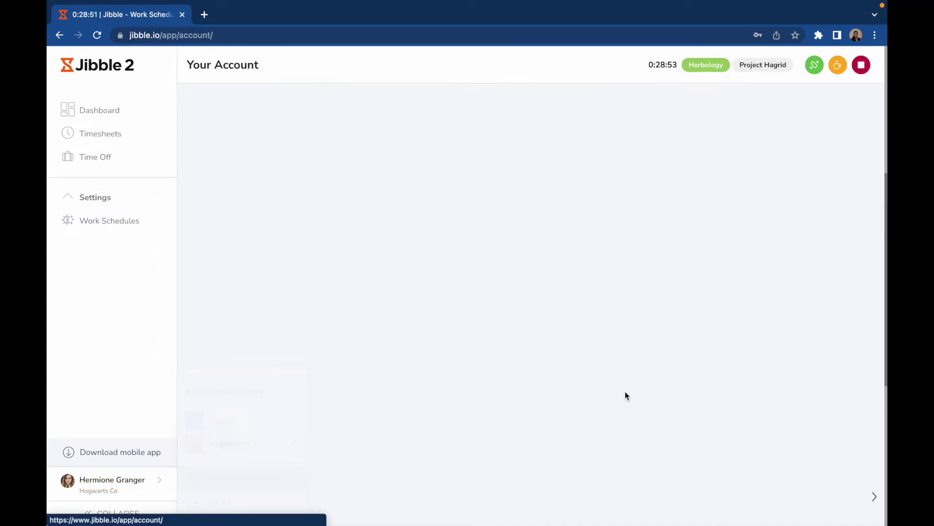
pyautogui.scroll(-6, 723, 347)
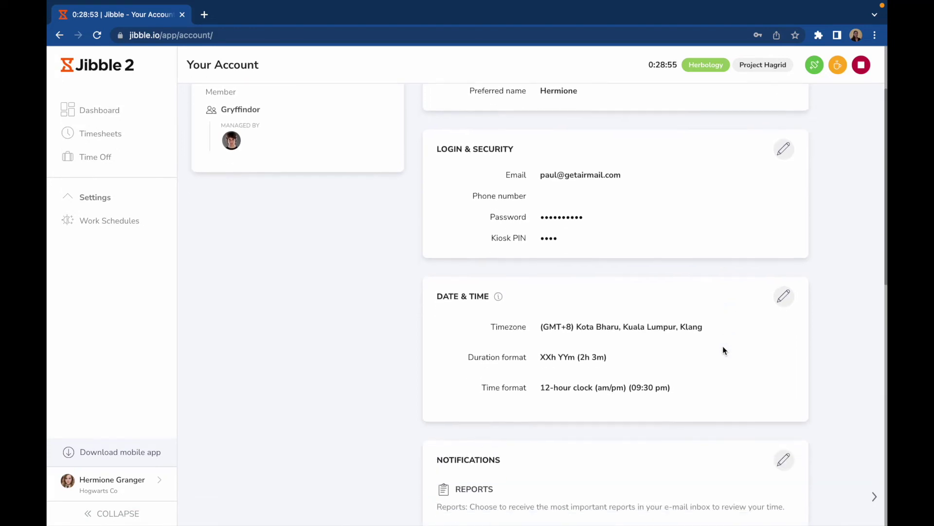
pyautogui.scroll(-3, 723, 347)
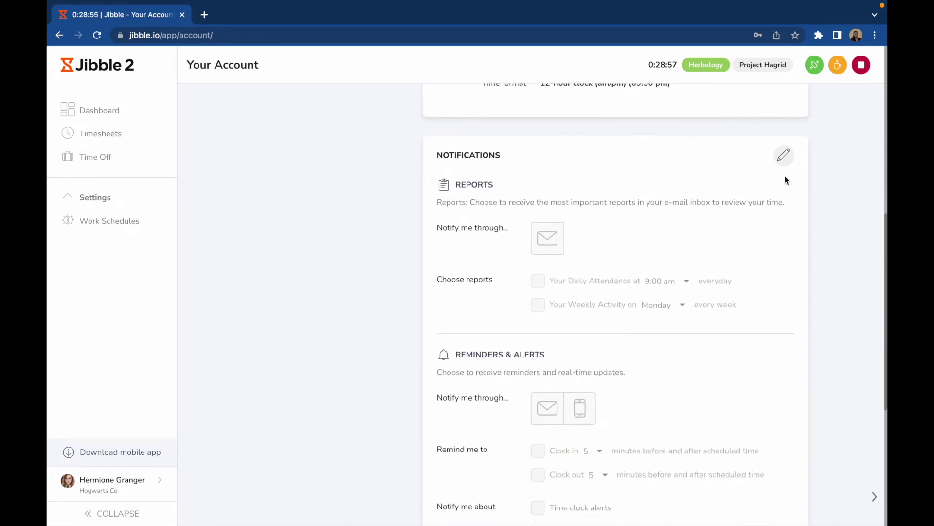
# Edit the notifications to receive the daily attendance and weekly activity reports by email
pyautogui.click(784, 155)
pyautogui.click(547, 235)
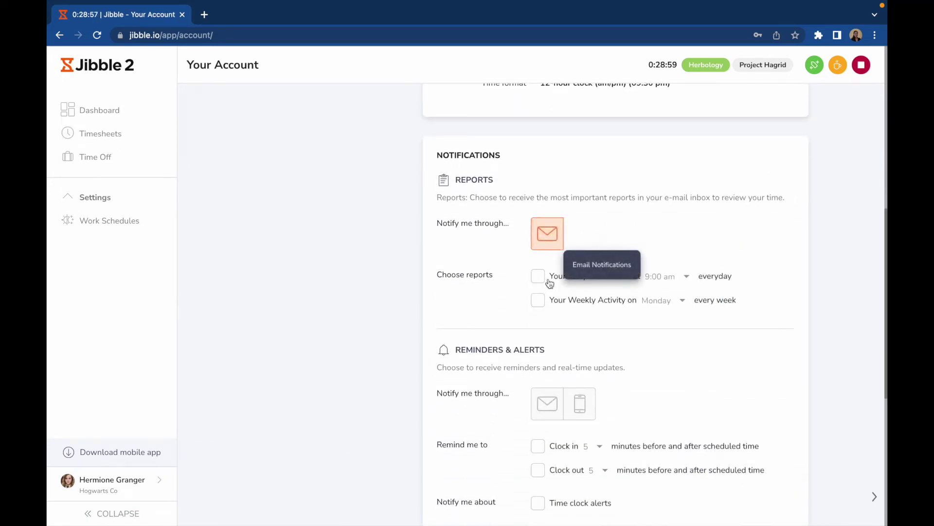
pyautogui.click(538, 276)
pyautogui.click(537, 300)
# Enable the clock-in and clock-out reminders and set both to 10 minutes before and after scheduled time
pyautogui.scroll(-1, 642, 323)
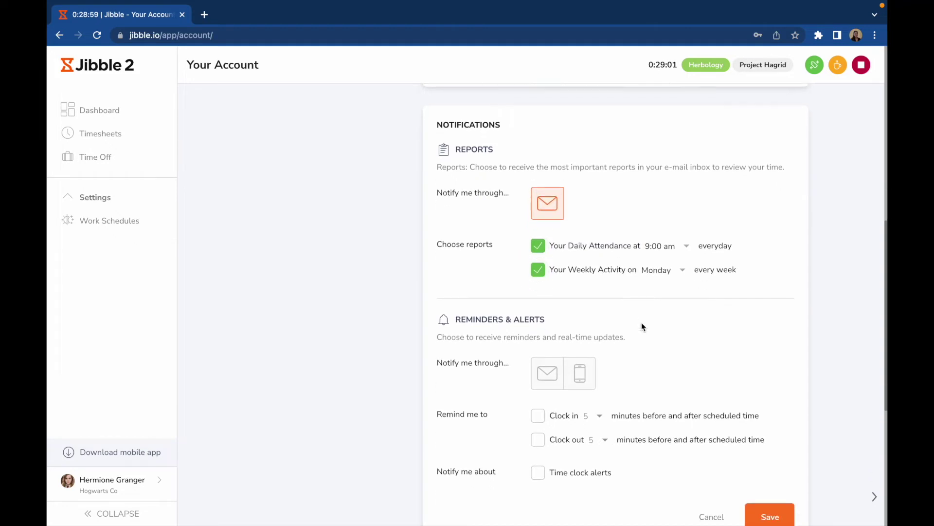
pyautogui.scroll(-3, 642, 326)
pyautogui.click(538, 269)
pyautogui.click(538, 293)
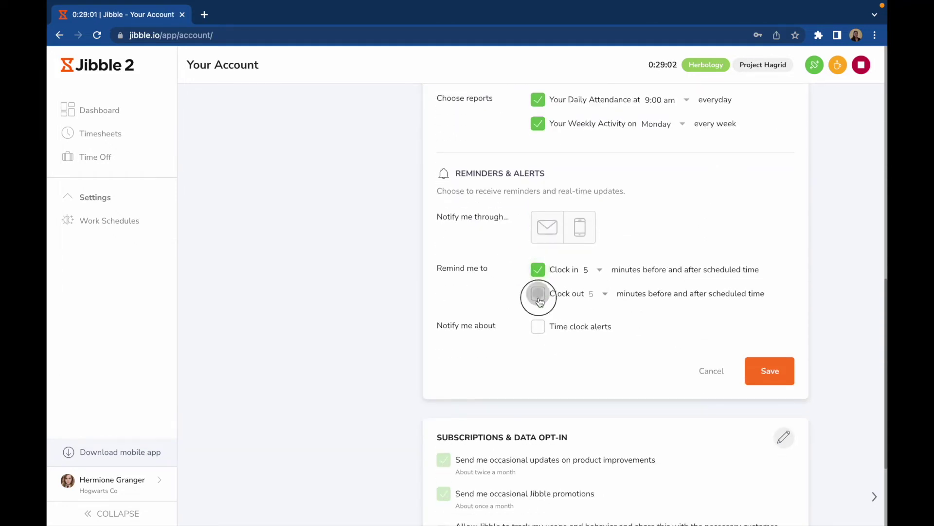
pyautogui.click(594, 276)
pyautogui.click(601, 300)
pyautogui.click(598, 291)
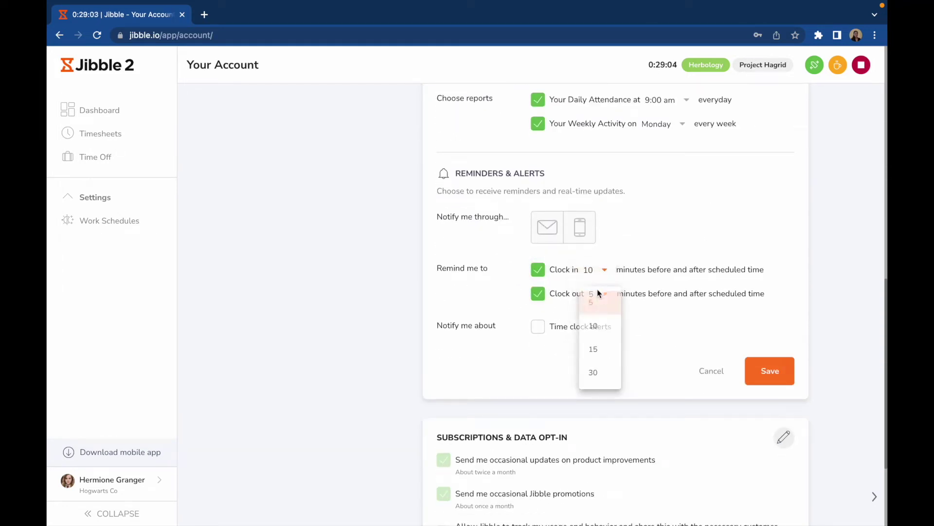
pyautogui.click(600, 325)
# Deliver reminders and alerts through email and mobile, enable time clock alerts, and save the notification settings
pyautogui.click(547, 227)
pyautogui.click(579, 227)
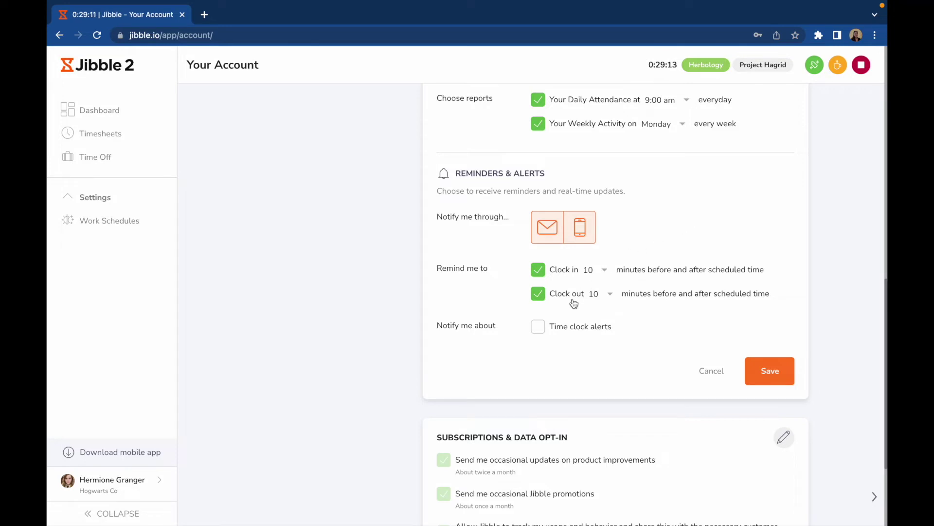
pyautogui.click(538, 326)
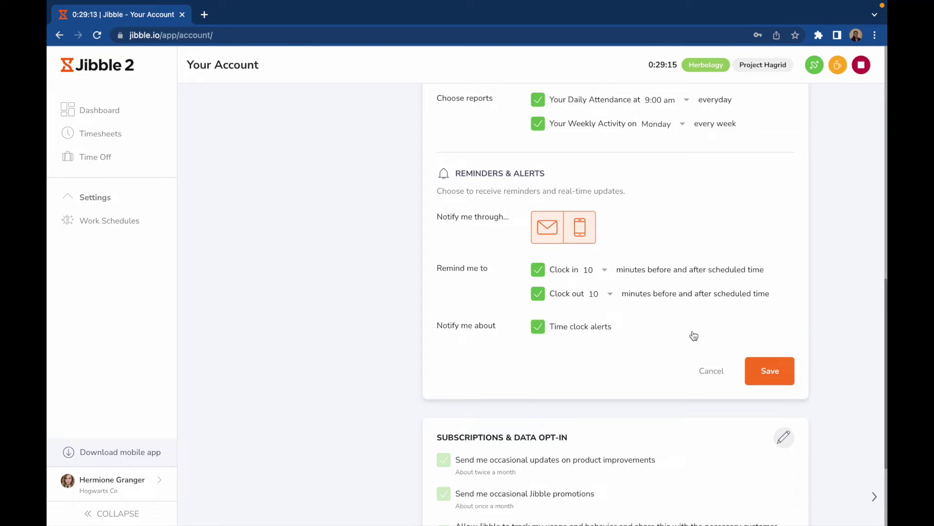
pyautogui.click(764, 379)
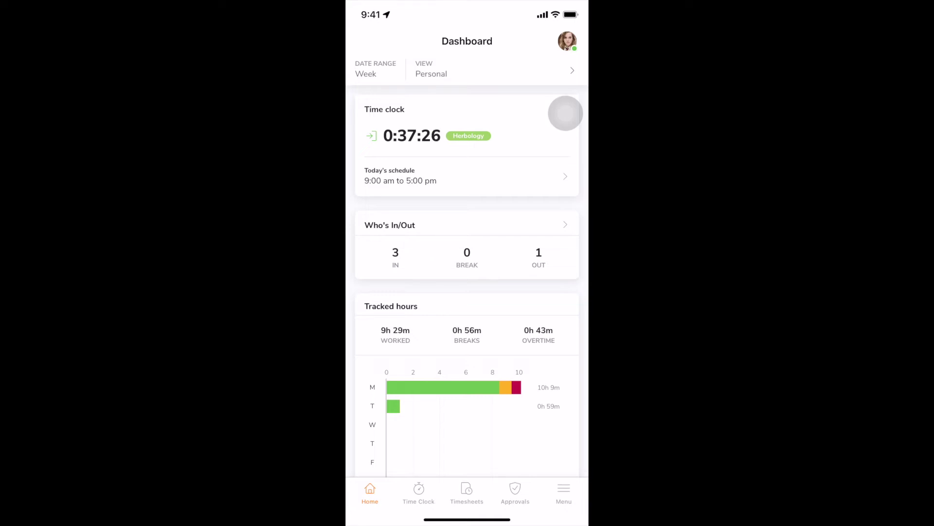
# Switch to the Jibble mobile app, view today's work schedule from the dashboard and review the tracked hours
pyautogui.moveTo(565, 113); pyautogui.dragTo(549, 174)
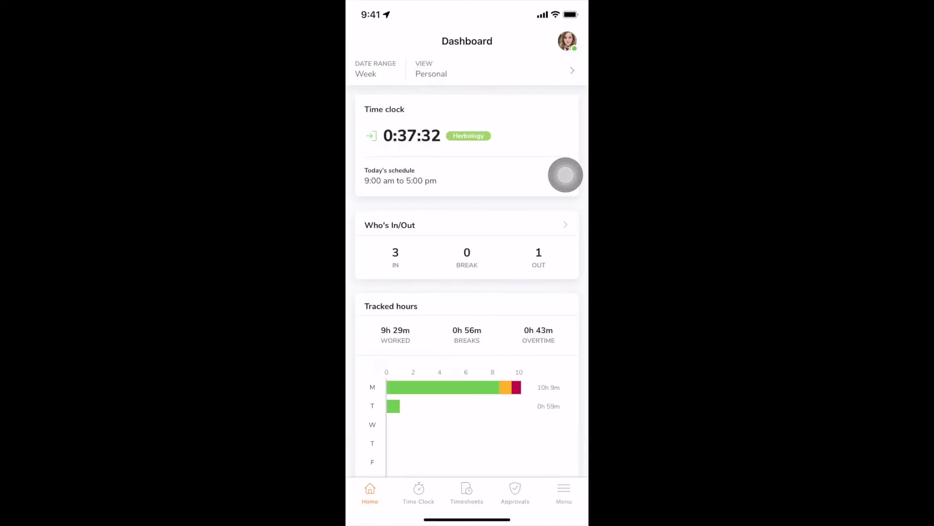
pyautogui.scroll(-5, 566, 175)
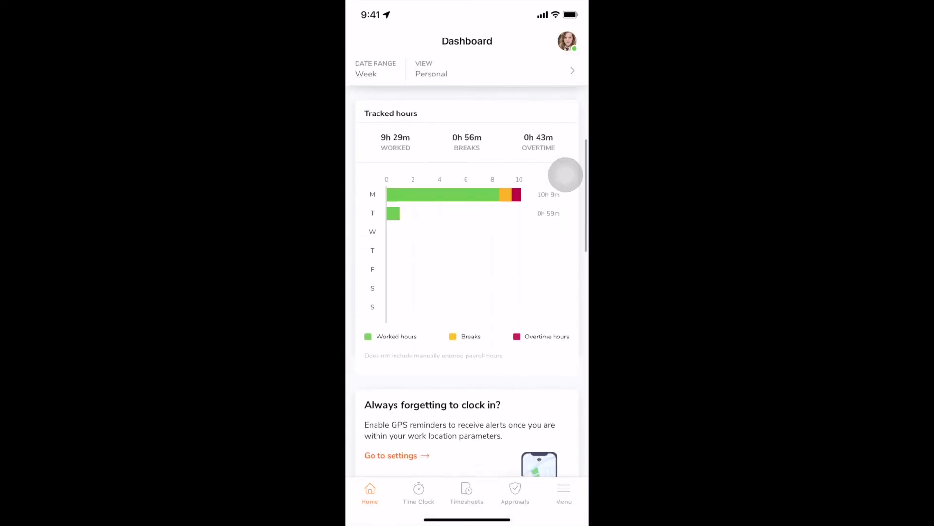
pyautogui.scroll(-4, 467, 281)
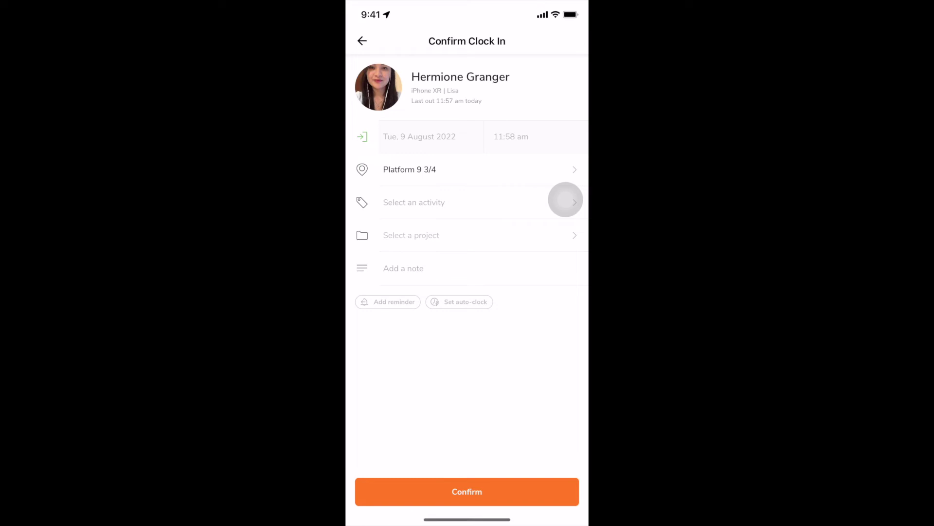
# Set the activity to Herbology and choose a project for the clock-in at Platform 9 3/4
pyautogui.click(565, 199)
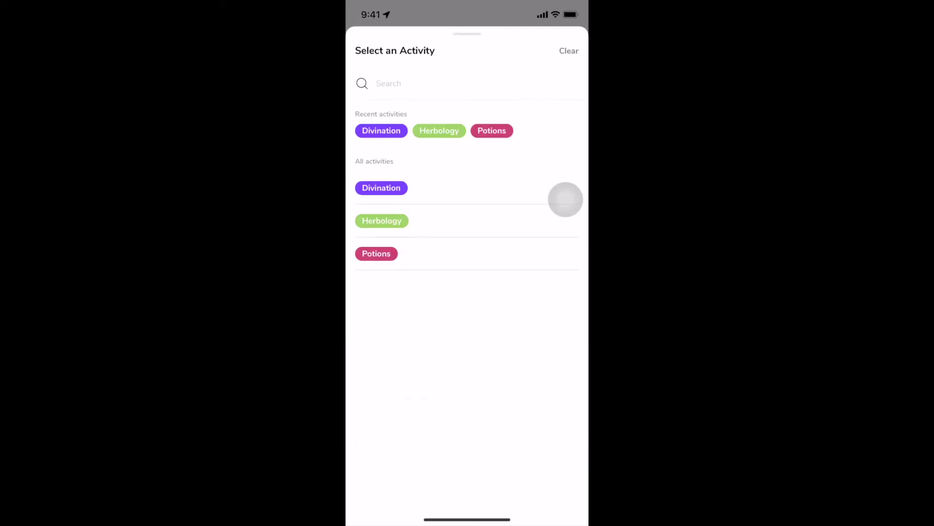
pyautogui.click(382, 220)
pyautogui.click(411, 235)
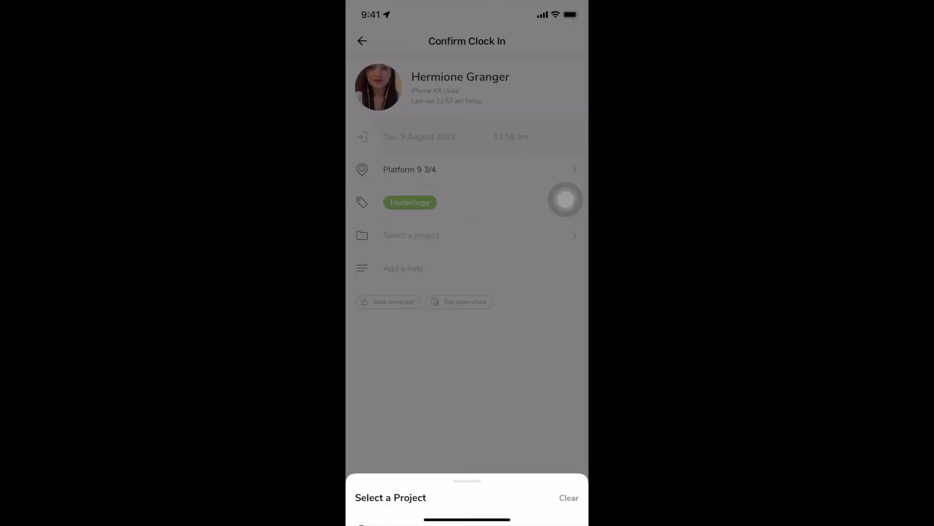
pyautogui.click(391, 220)
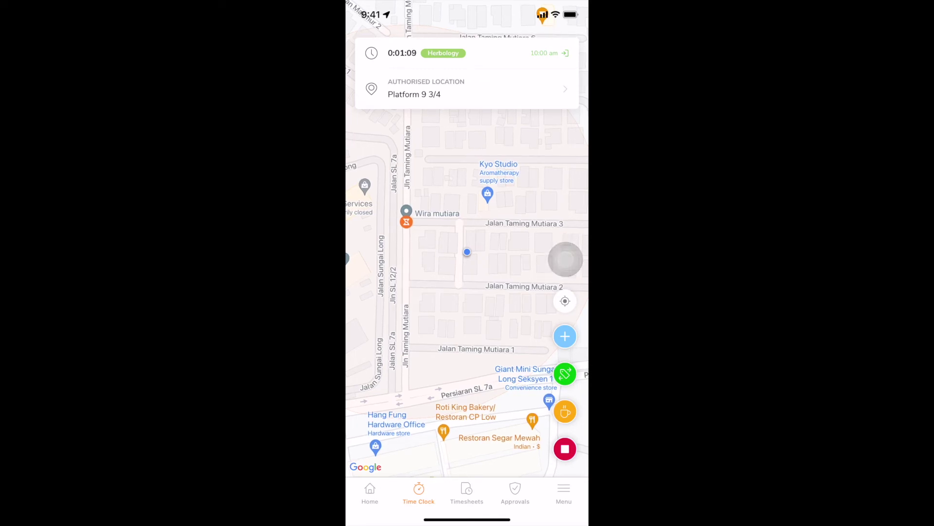
# Open the mobile timesheets for 7 October 2022 and review that day's timesheet and its change history
pyautogui.click(466, 493)
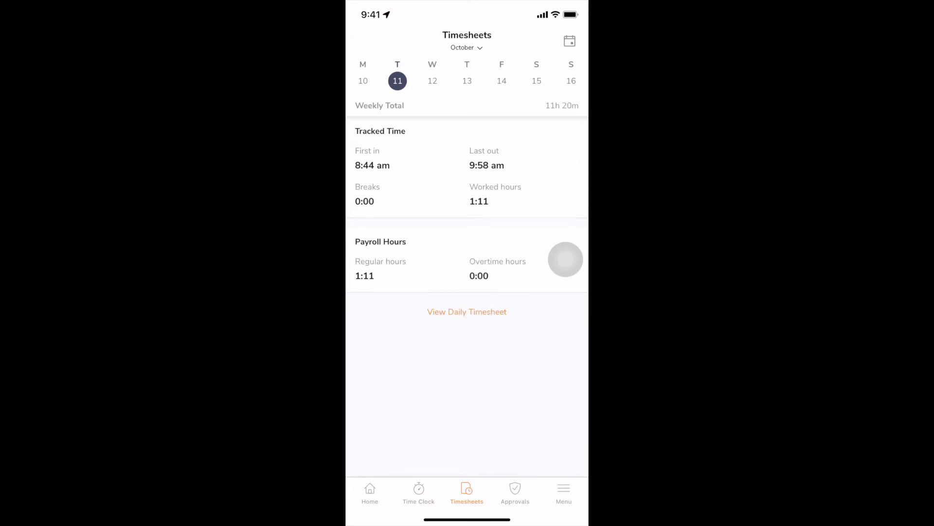
pyautogui.click(467, 47)
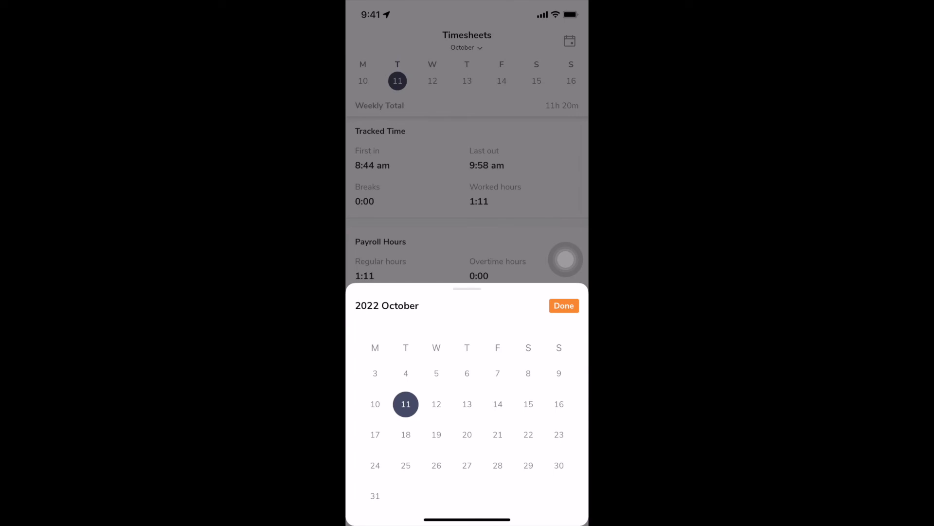
pyautogui.click(497, 373)
pyautogui.click(563, 306)
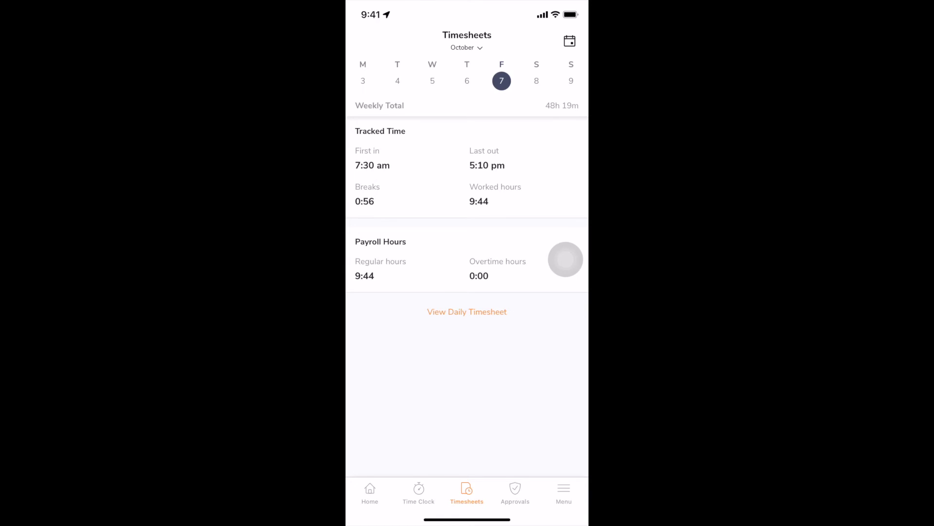
pyautogui.click(468, 312)
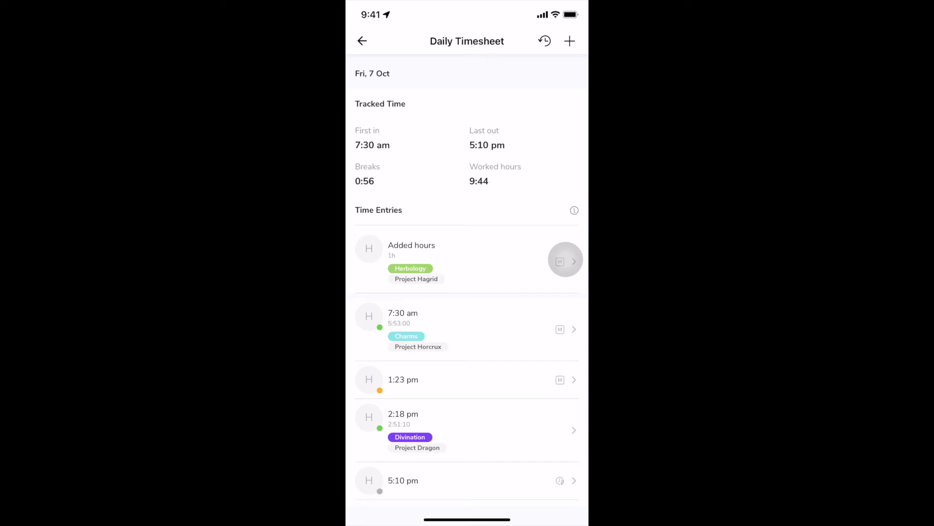
pyautogui.click(544, 40)
# Open the manual time entry options for 7 October, choose an hour entry, and go back to the previous screen
pyautogui.click(570, 40)
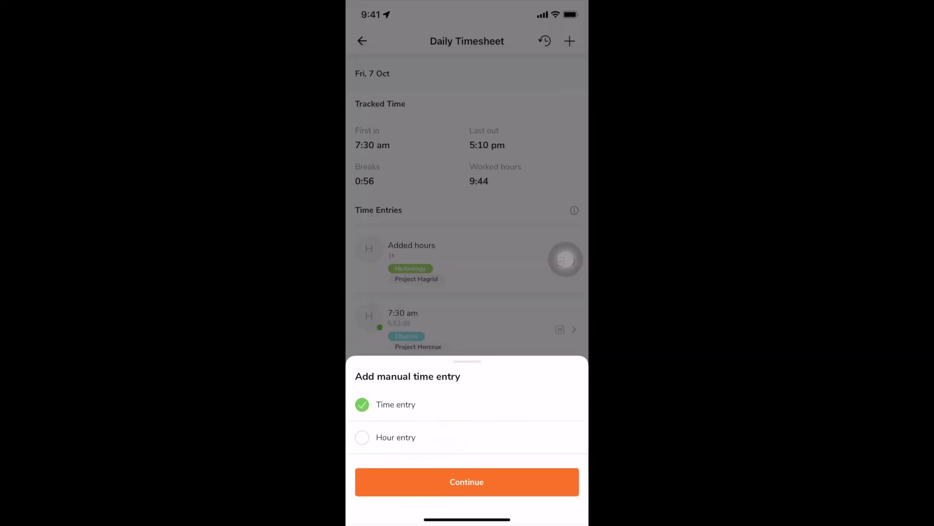
pyautogui.click(362, 437)
pyautogui.click(468, 195)
pyautogui.click(362, 41)
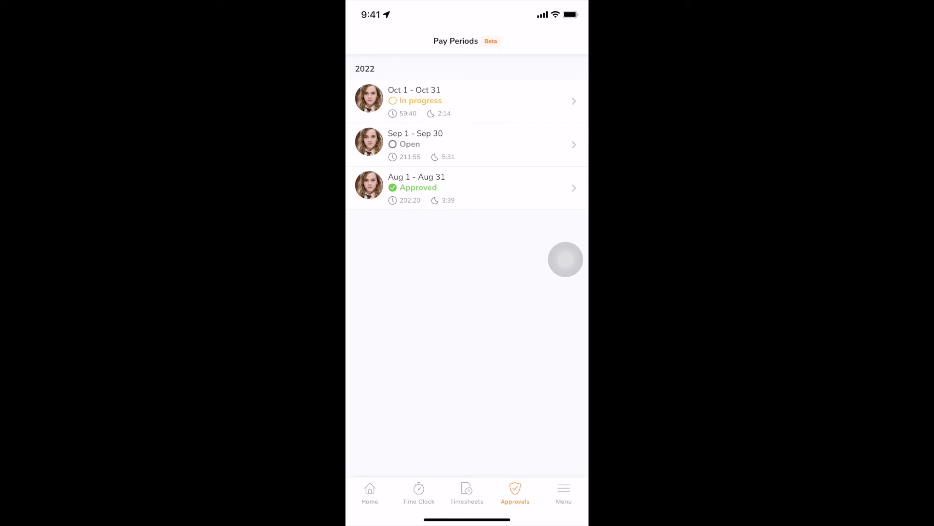
# View the October pay period in approvals and the past time off
pyautogui.click(466, 101)
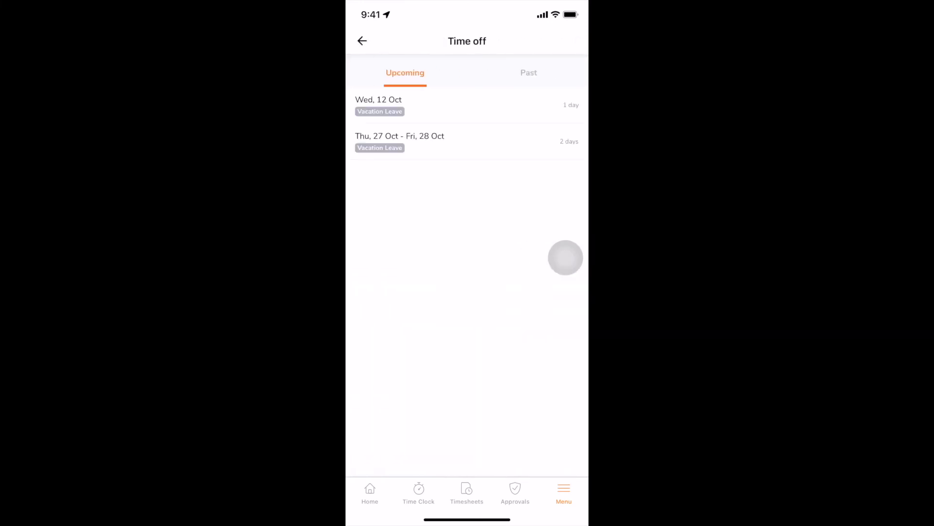
pyautogui.click(528, 72)
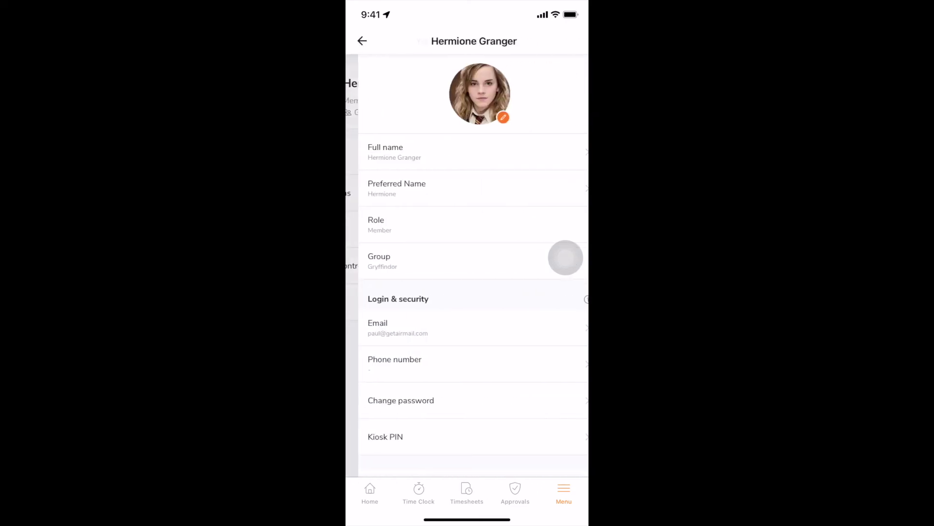
# Review the profile details in the account settings and sign out of the mobile app
pyautogui.scroll(-2, 467, 265)
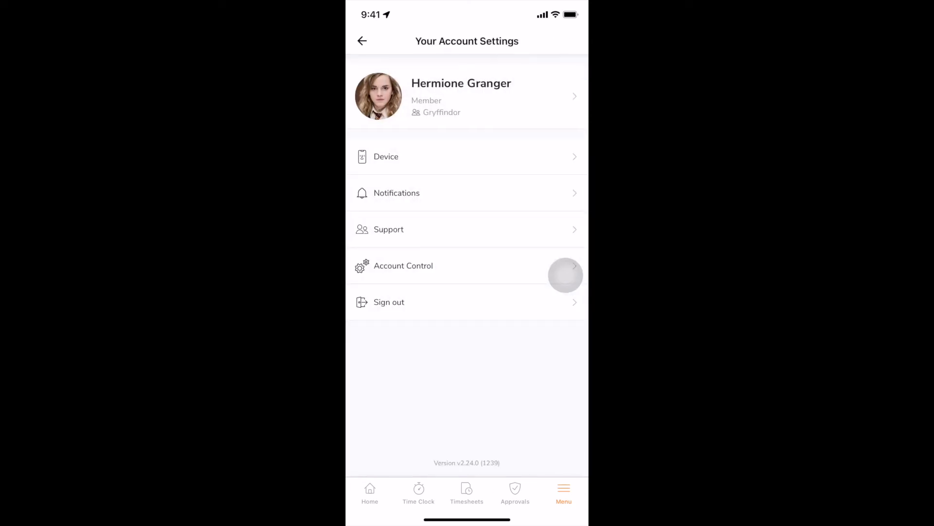
pyautogui.click(566, 289)
pyautogui.click(566, 288)
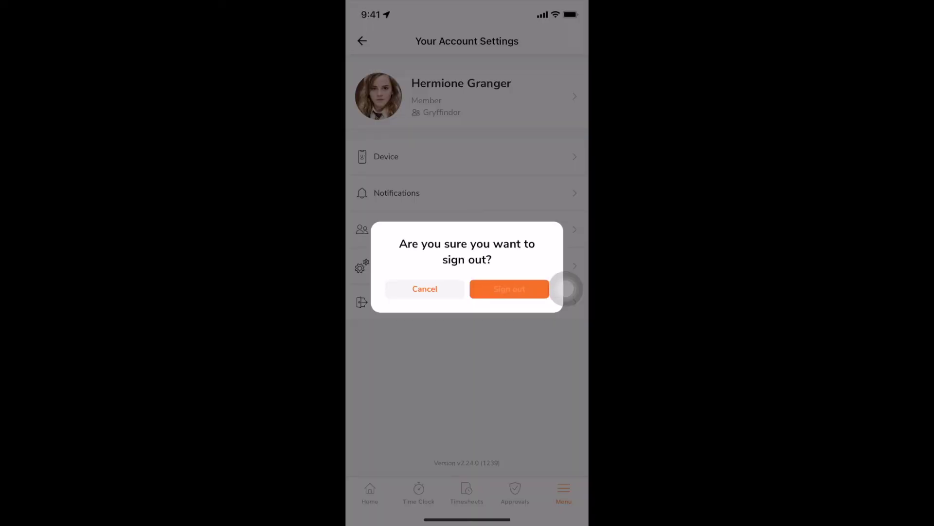